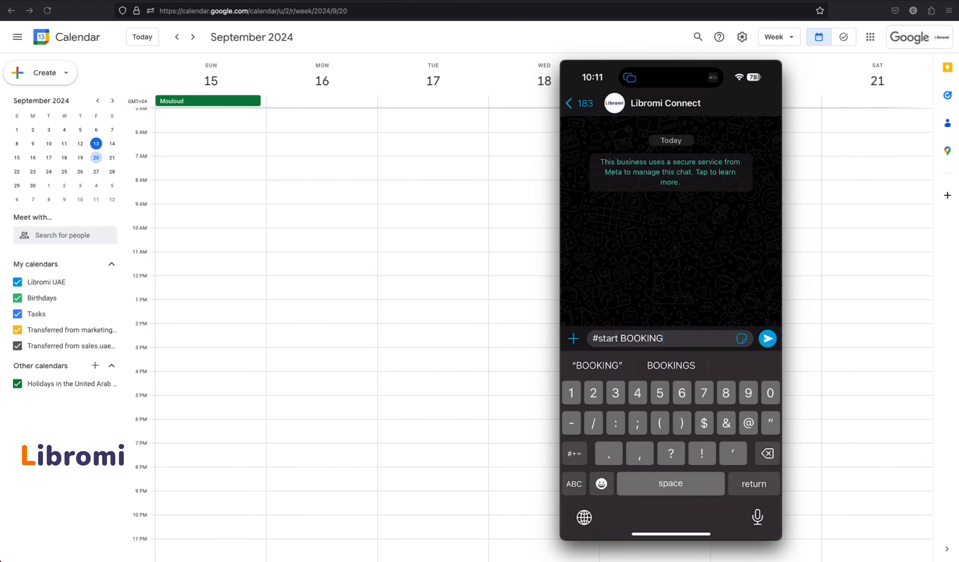
Start the bot with #start BOOKING, then reply with your name and your e-mail address
click(768, 338)
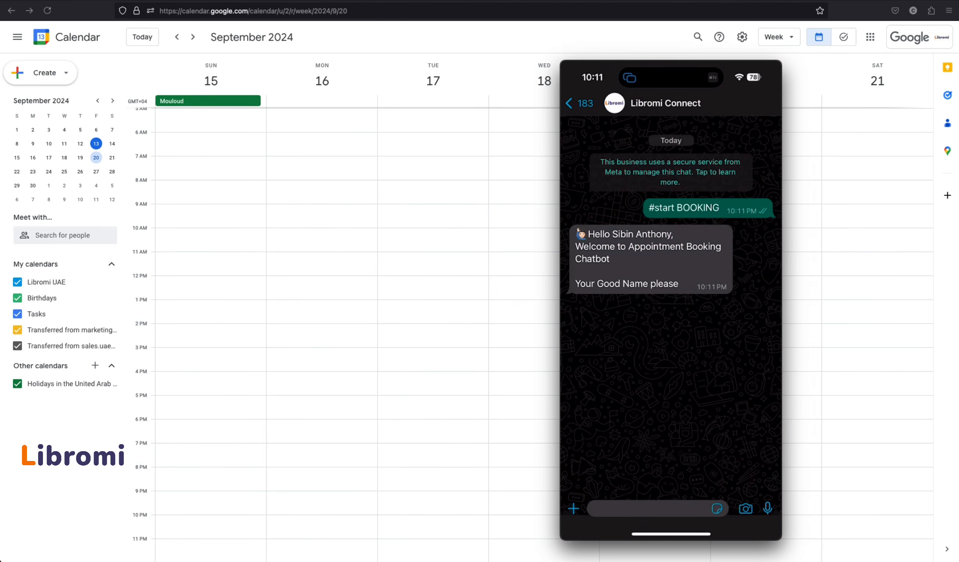
click(649, 508)
text(Sibin)
click(768, 338)
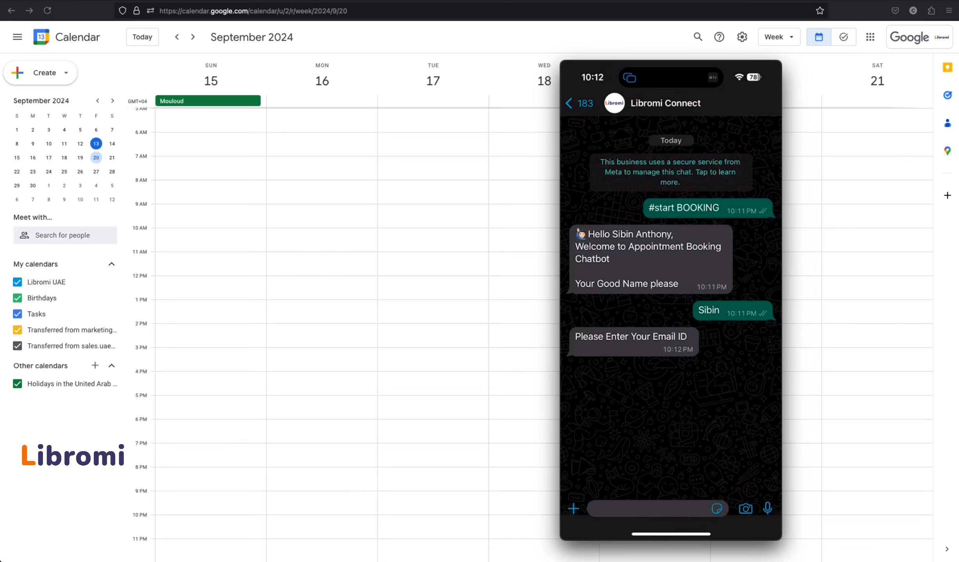
click(649, 509)
click(574, 454)
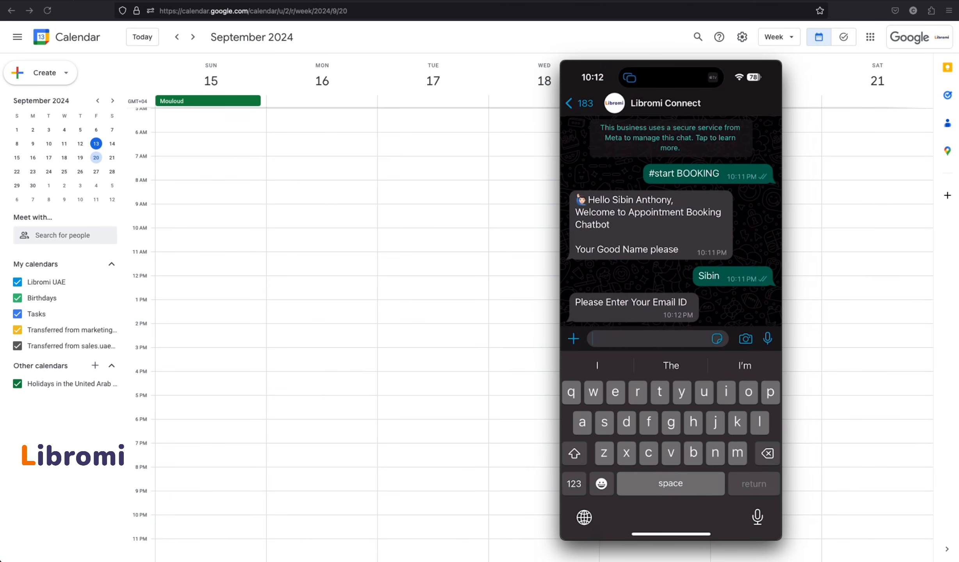
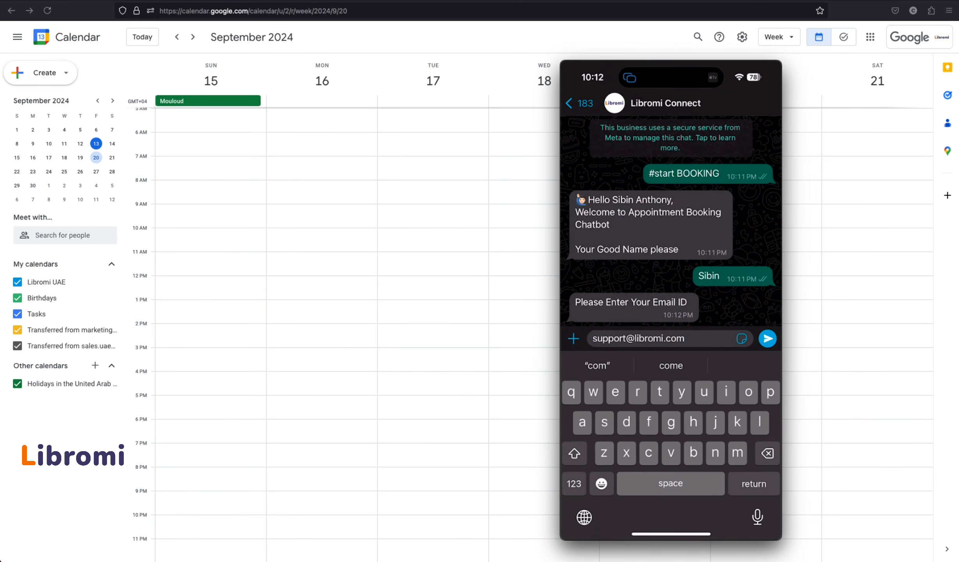
click(768, 339)
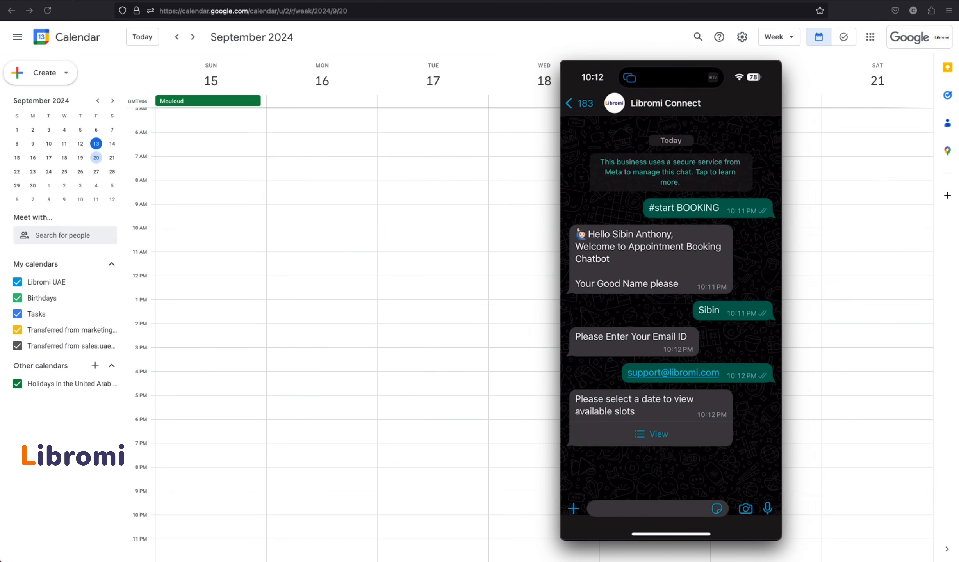
Pick September 16 - Mon from the available dates and send it to the bot
click(651, 435)
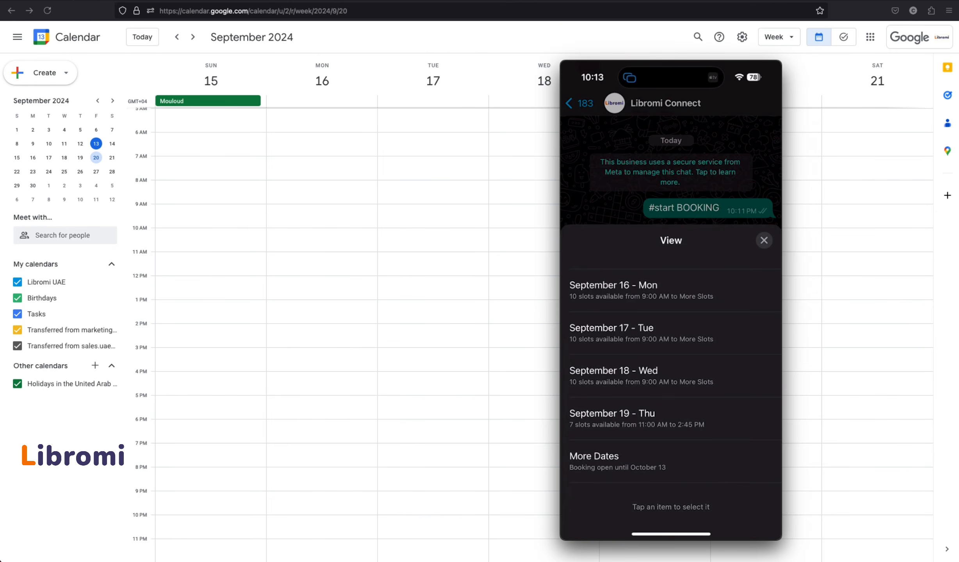
click(670, 290)
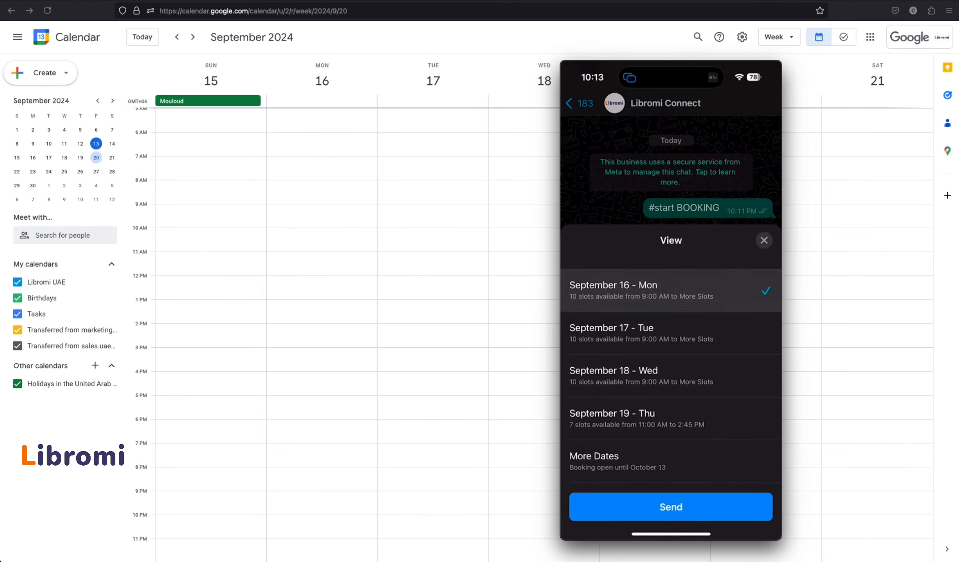
click(670, 507)
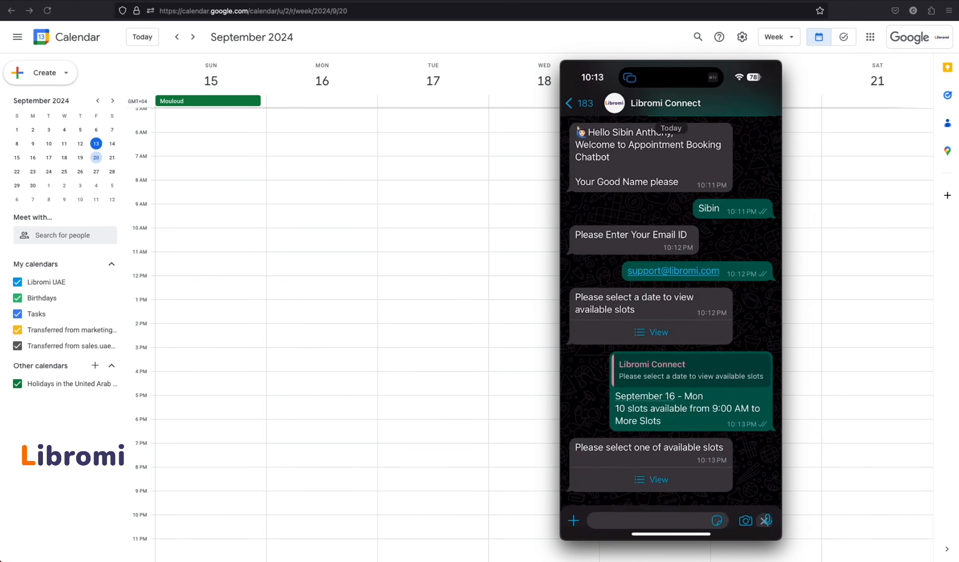
Pick the 10:30 AM to 10:45 AM slot and send it to the bot
click(651, 480)
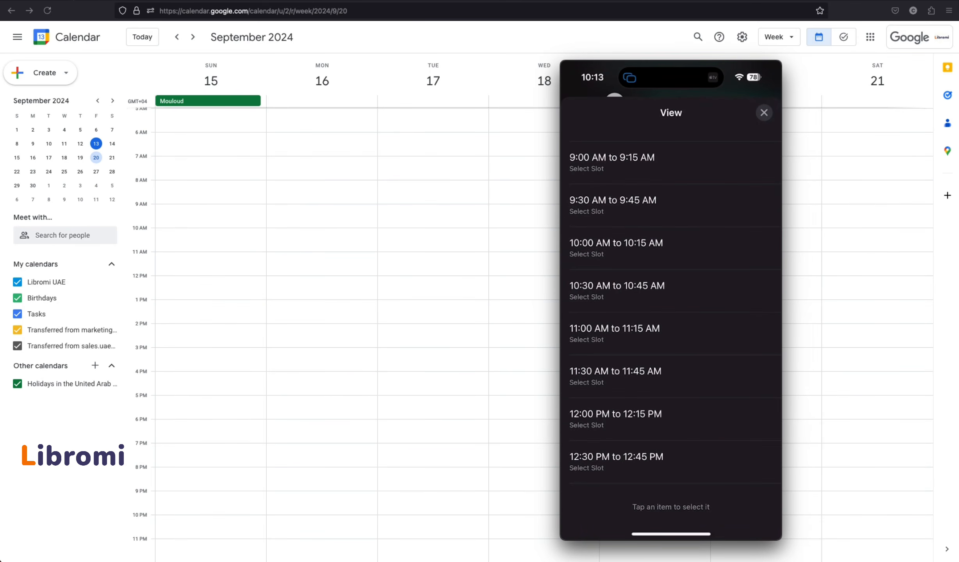
click(670, 291)
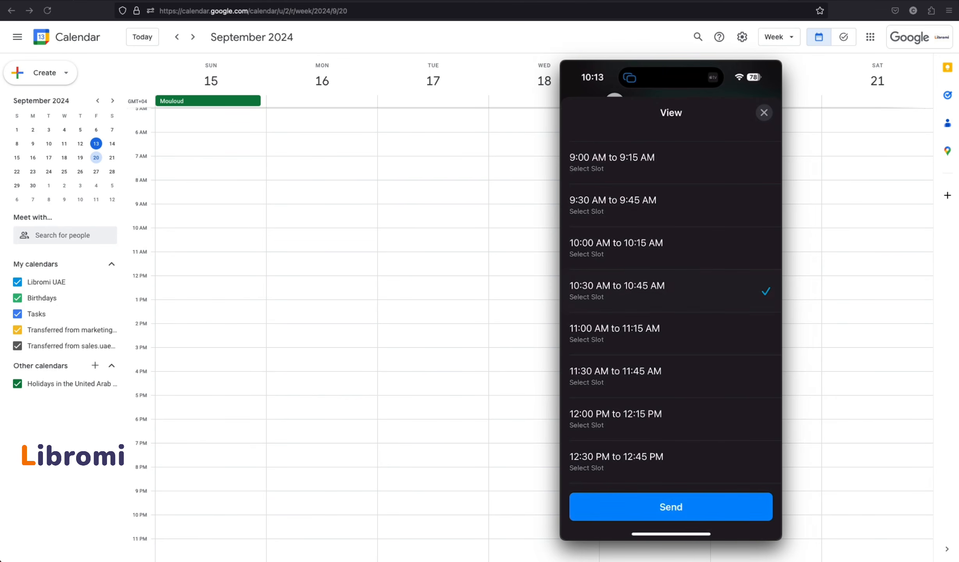
click(671, 507)
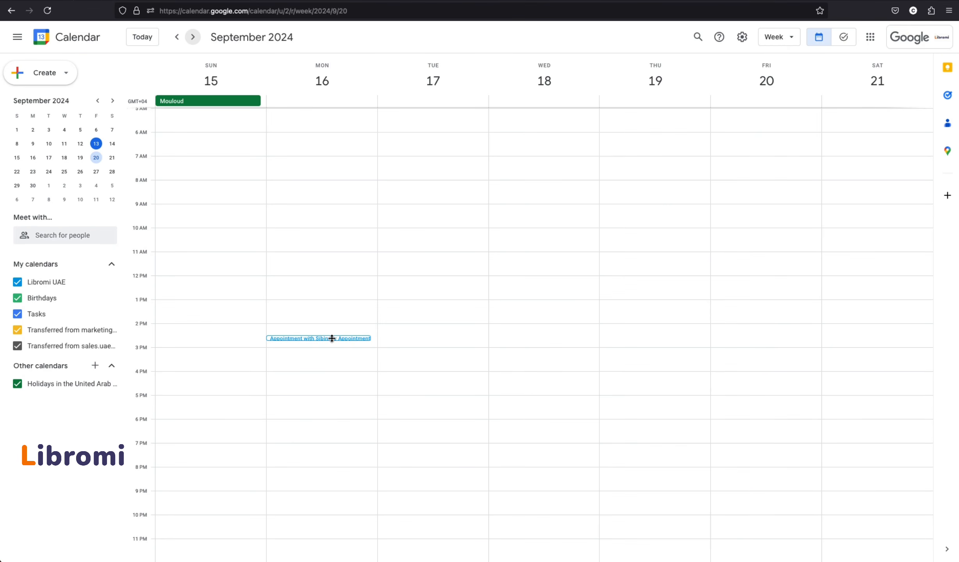
Show the new Monday 16 September 2:30–2:45pm appointment's details in Google Calendar
click(321, 338)
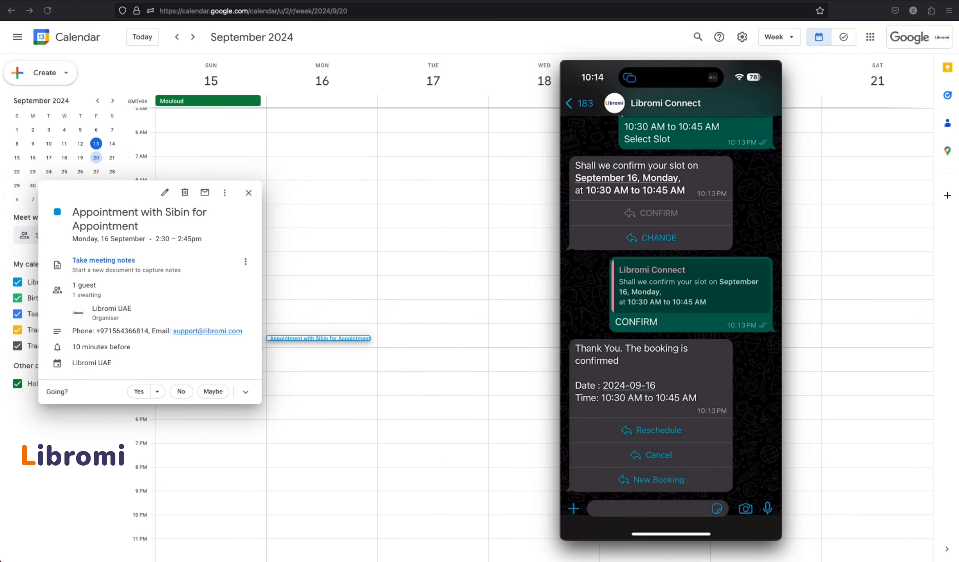
Ask the bot for a New Booking and scroll through the Google Calander Booking flow
click(651, 480)
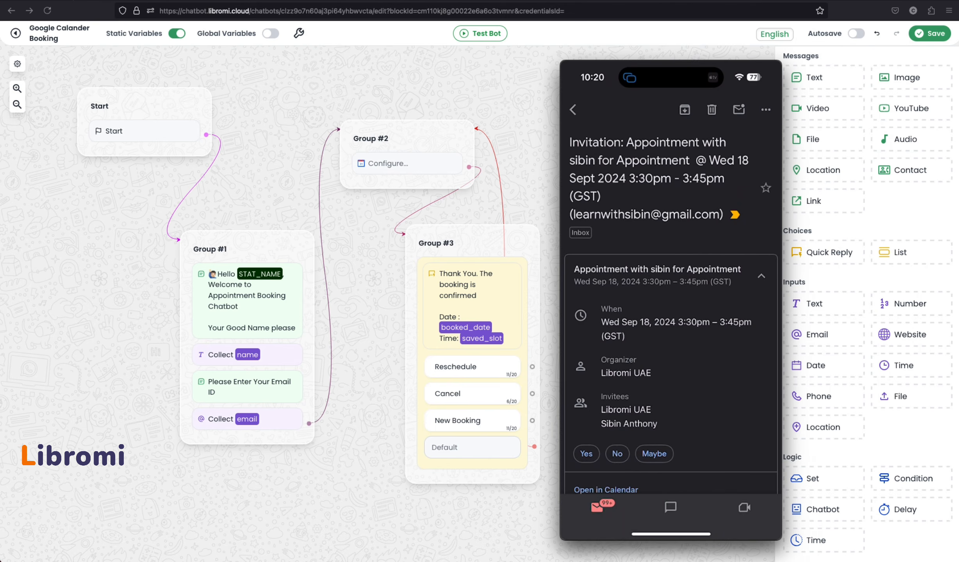
scroll(671, 312, down, 3)
scroll(671, 312, up, 3)
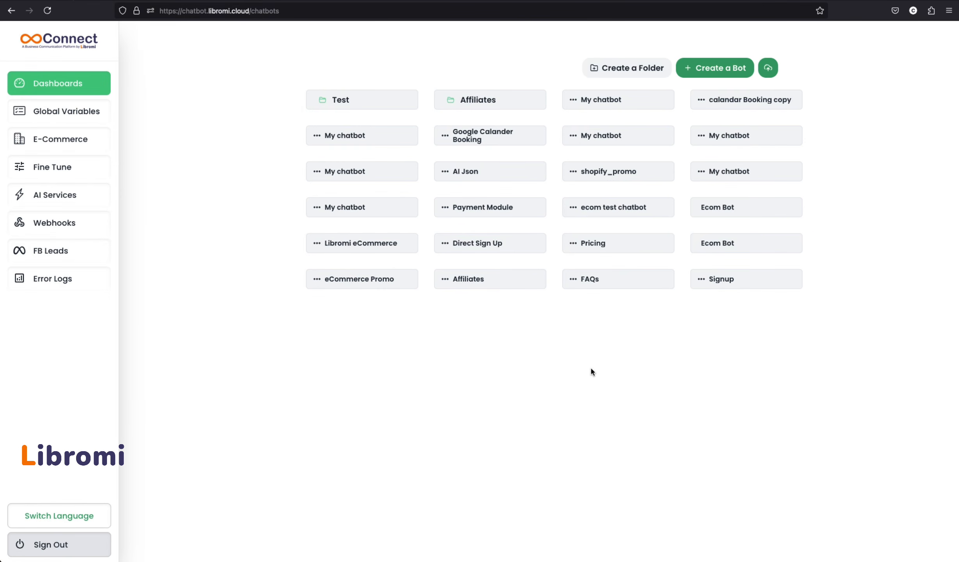
Create a new bot, add a Text message Group #1 linked from Start, and begin its text
click(720, 69)
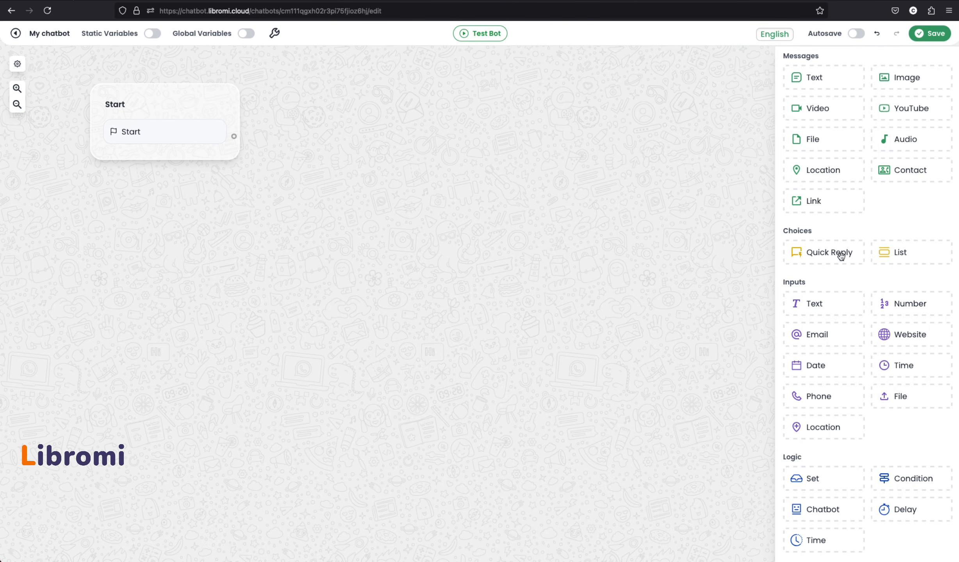
drag(809, 75, 199, 210)
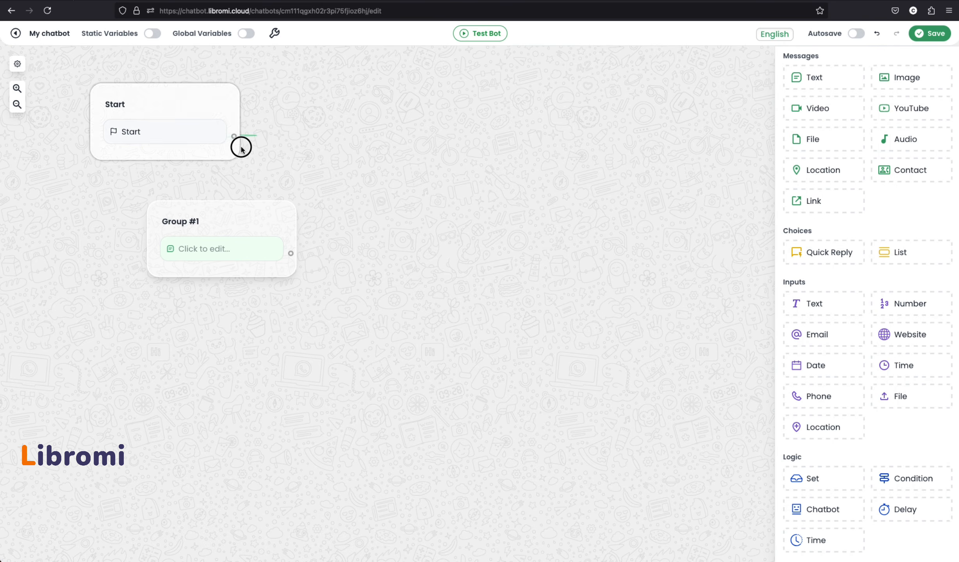
drag(241, 148, 250, 220)
click(257, 274)
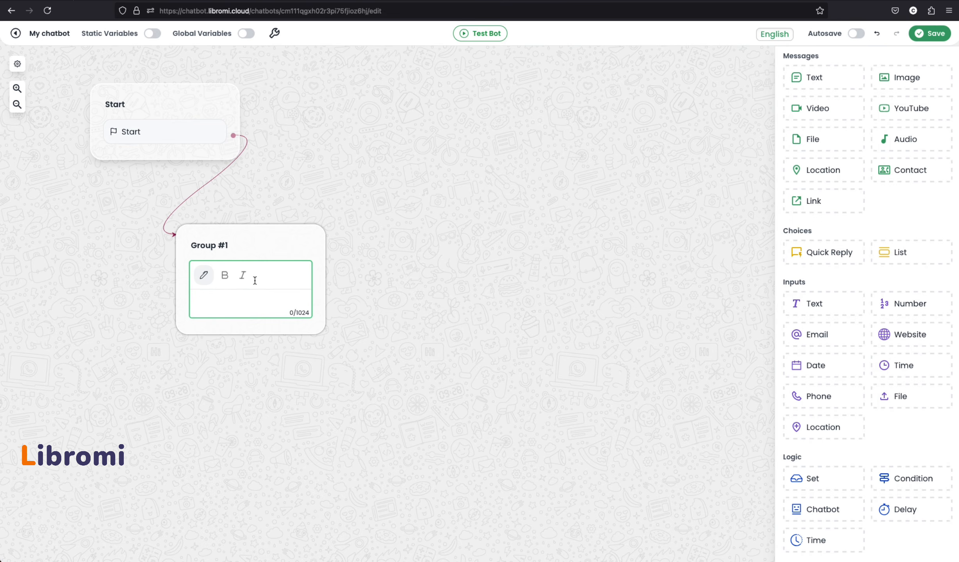
Write 'Please enter your name' and add a Text input saving the answer to variable name
text(Please enter your name)
click(389, 318)
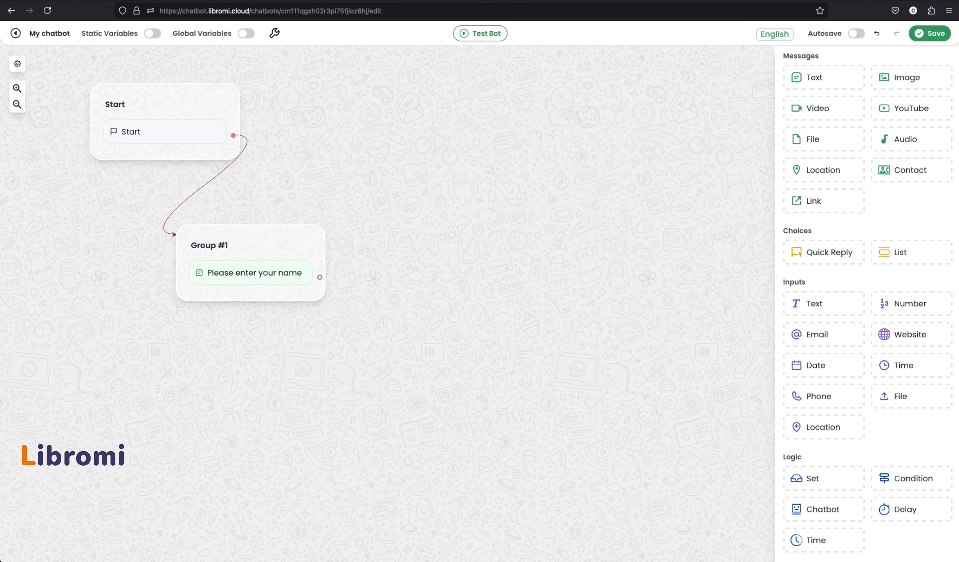
drag(818, 304, 231, 302)
click(231, 302)
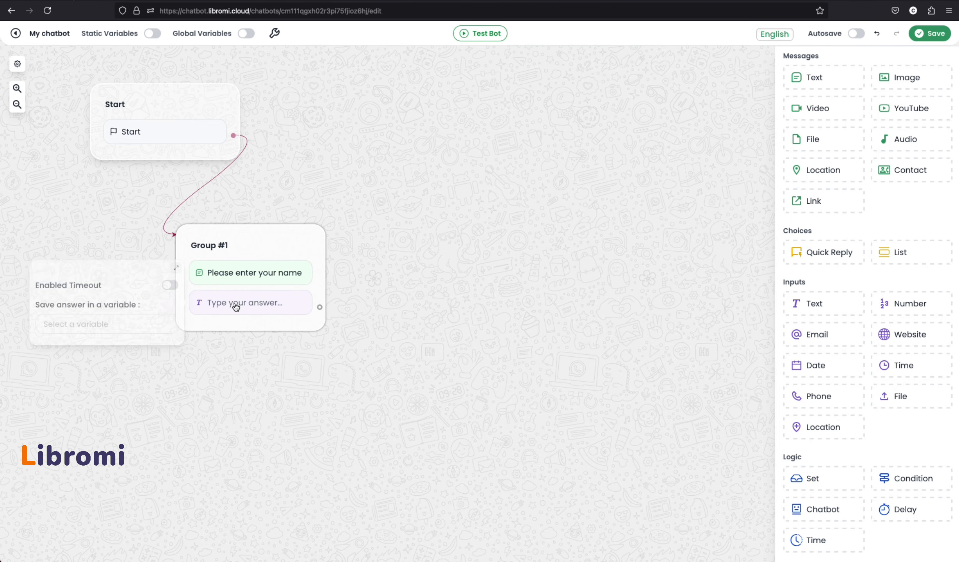
click(148, 326)
text(name)
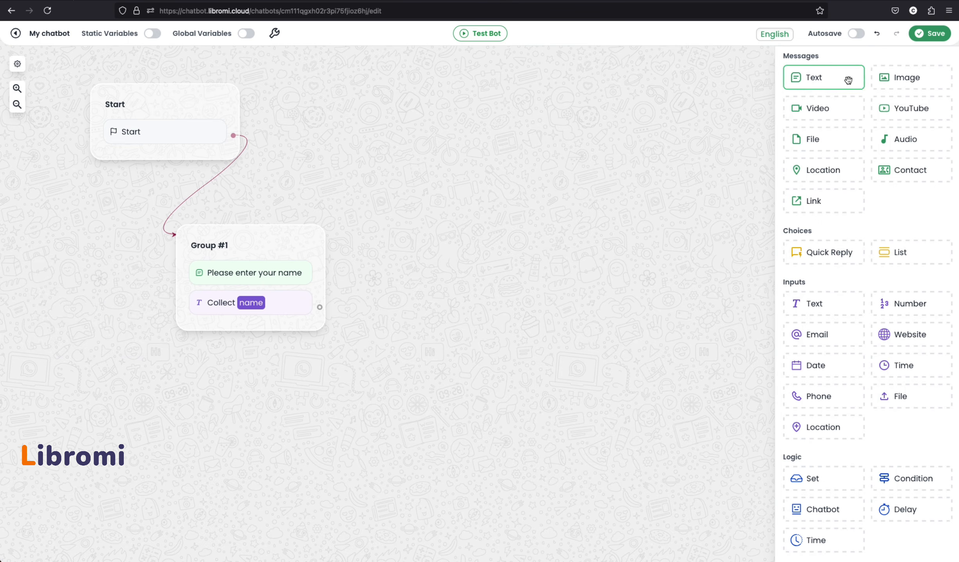
Add 'Please enter your email id' and an Email input saving the answer to new variable email
drag(848, 77, 282, 334)
click(281, 333)
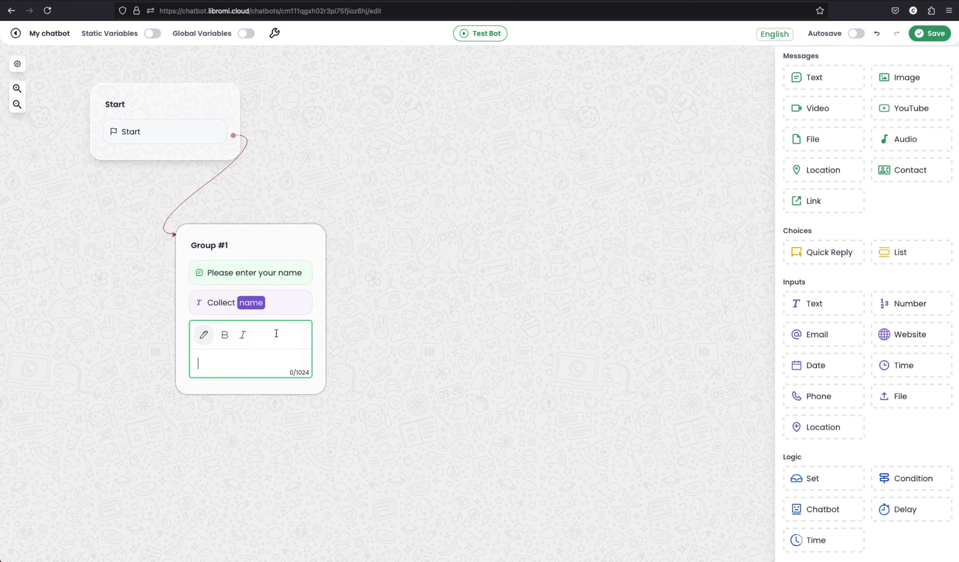
text(Please enter your email id)
key(Escape)
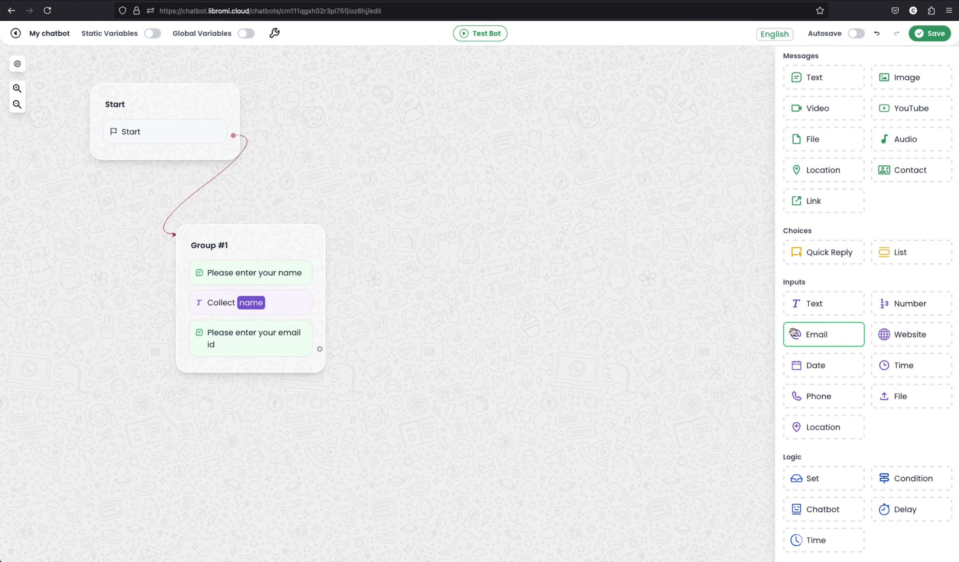
drag(824, 338, 251, 374)
click(248, 375)
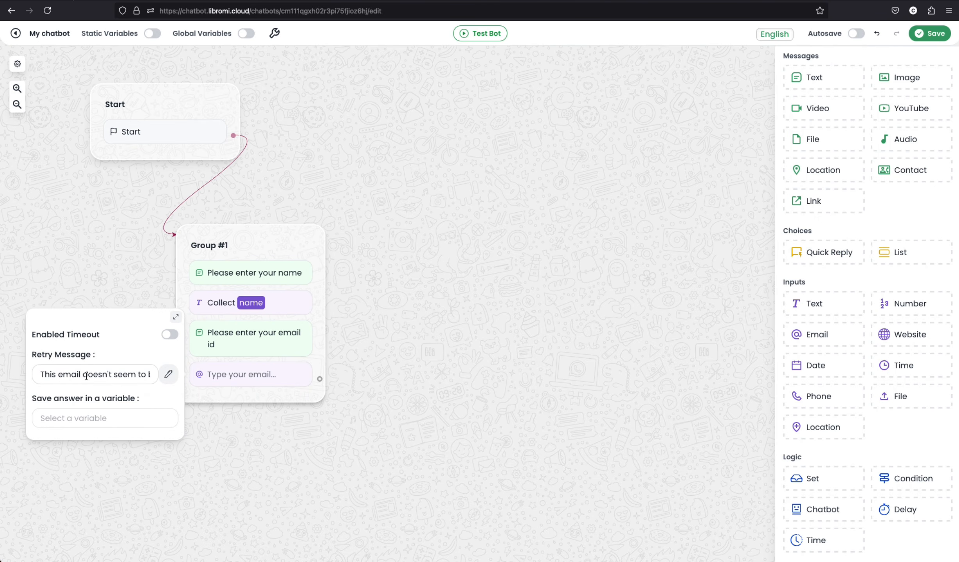
click(86, 418)
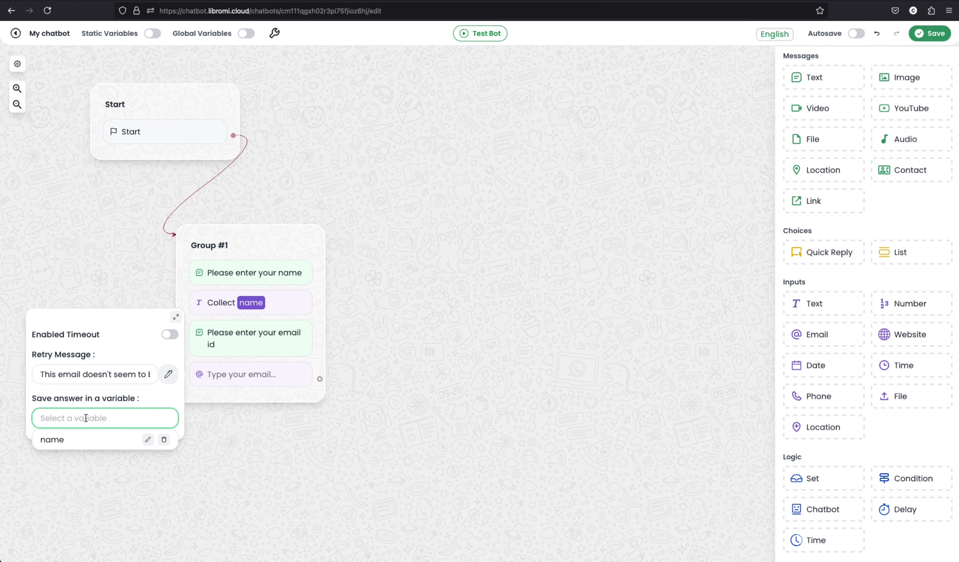
text(email)
click(68, 444)
click(324, 418)
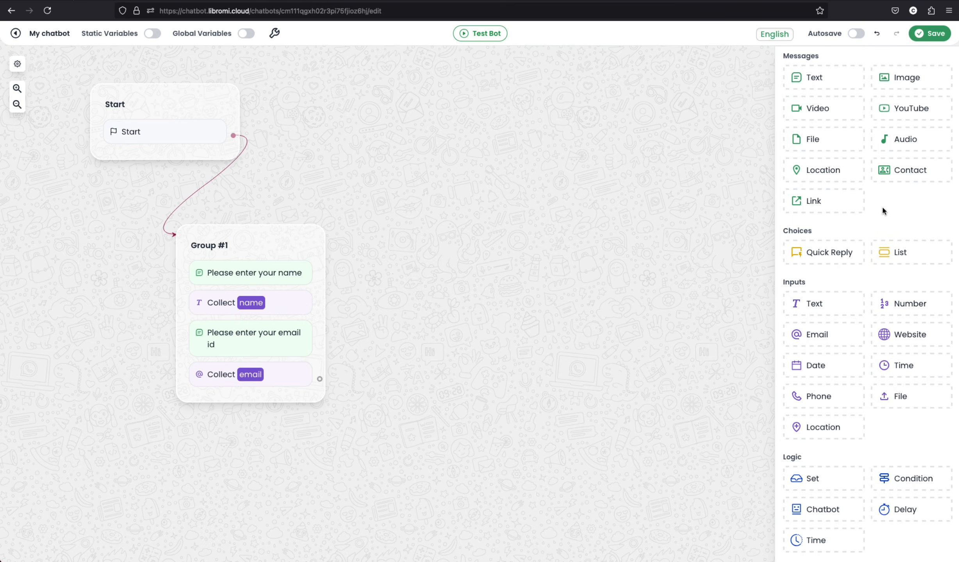
Add a Google Calendar block as Group #2 after Group #1 and choose Connect new account
scroll(883, 211, down, 10)
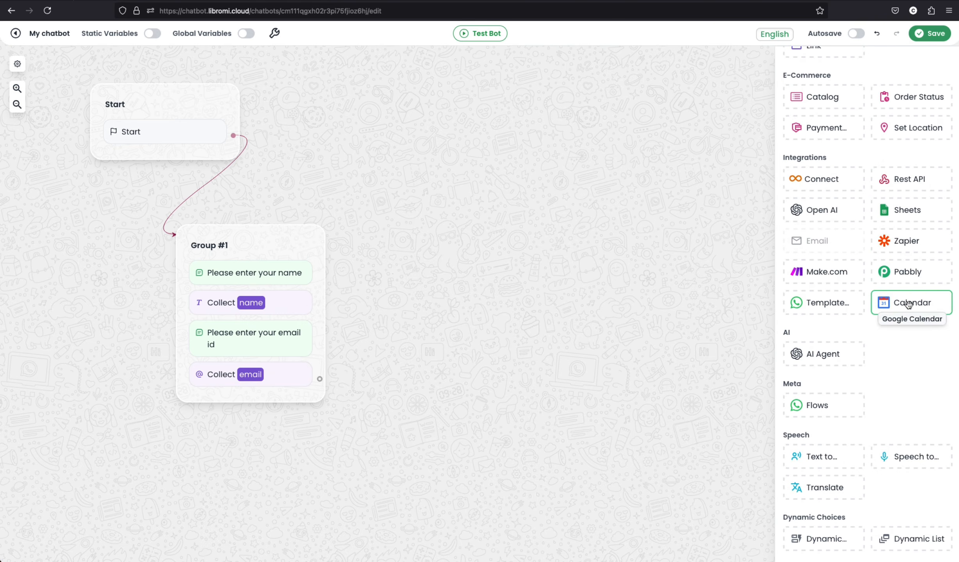
drag(908, 305, 484, 253)
drag(319, 380, 420, 209)
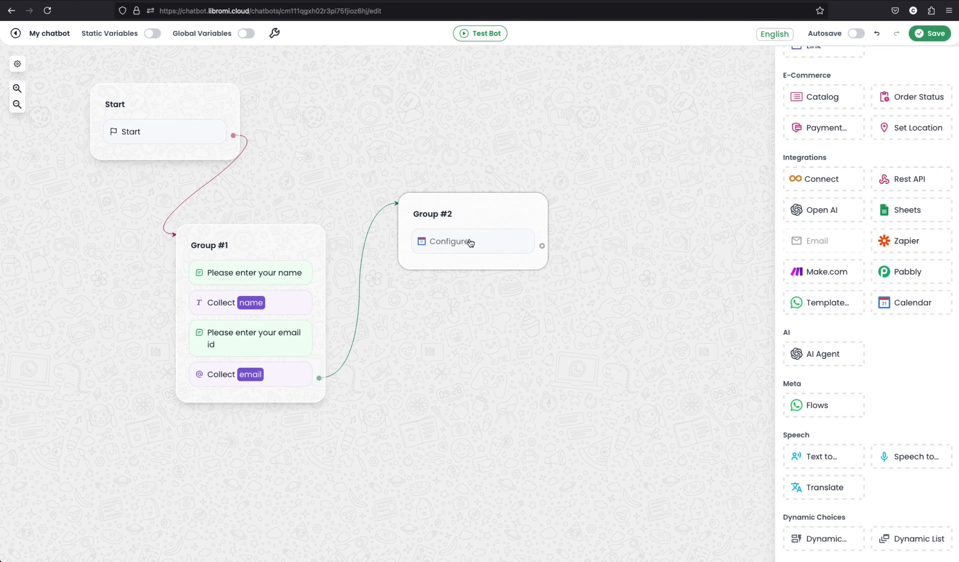
click(471, 243)
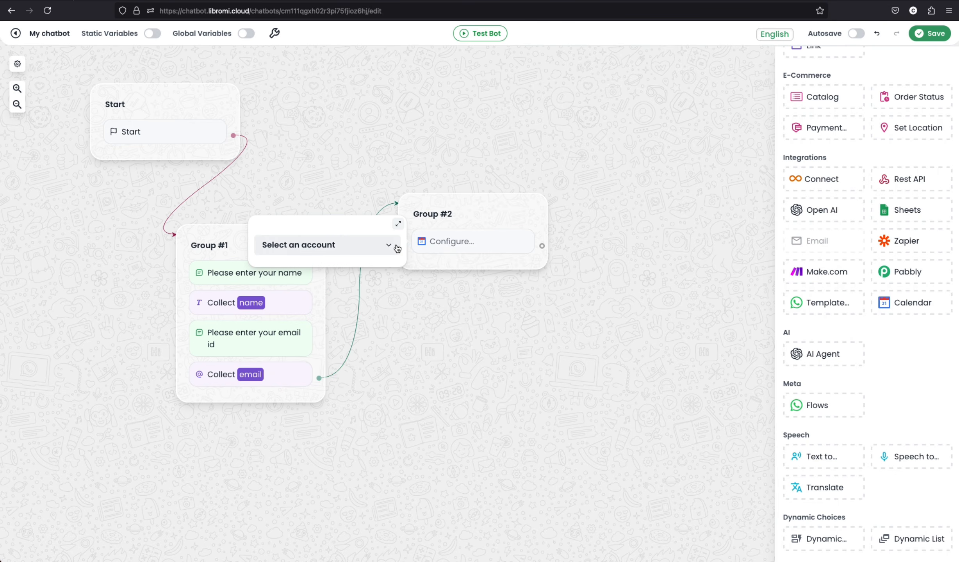
click(397, 224)
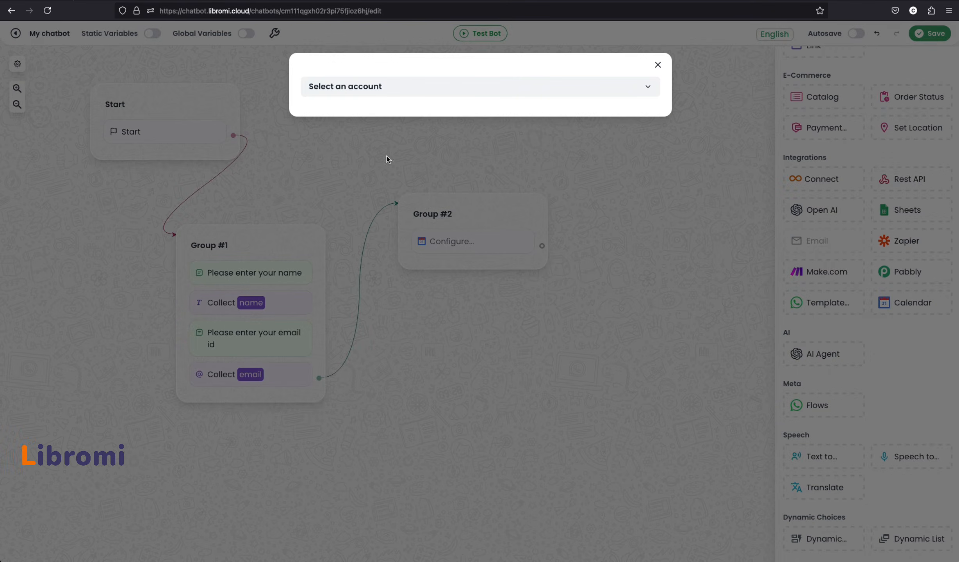
click(383, 89)
click(381, 117)
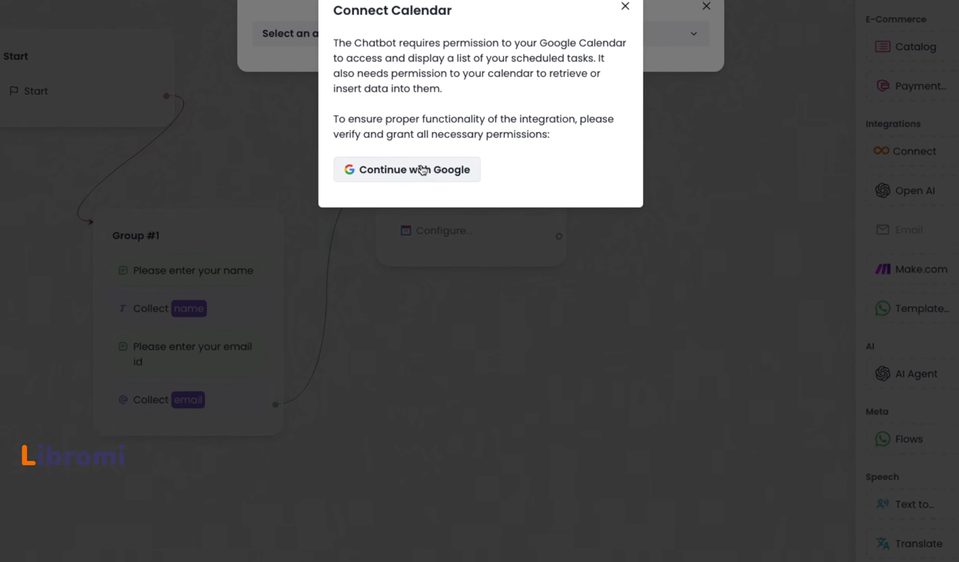
Authorise a Google account with Continue with Google and select it in the calendar block
click(423, 169)
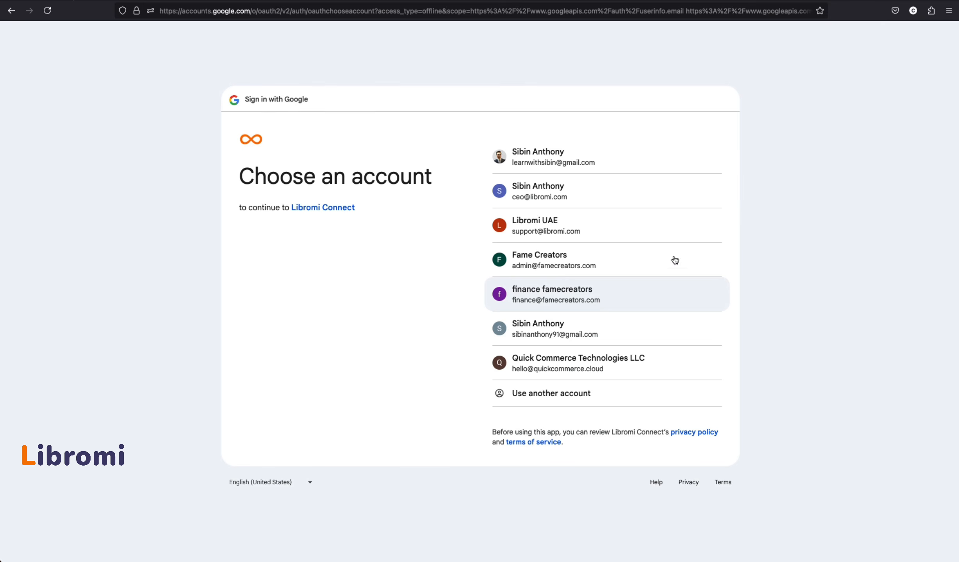
click(593, 230)
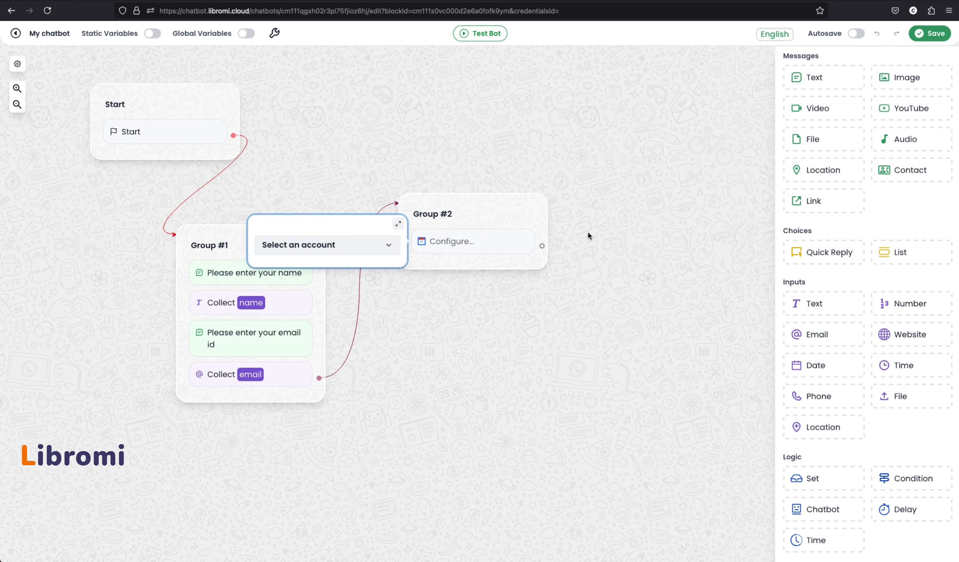
click(307, 248)
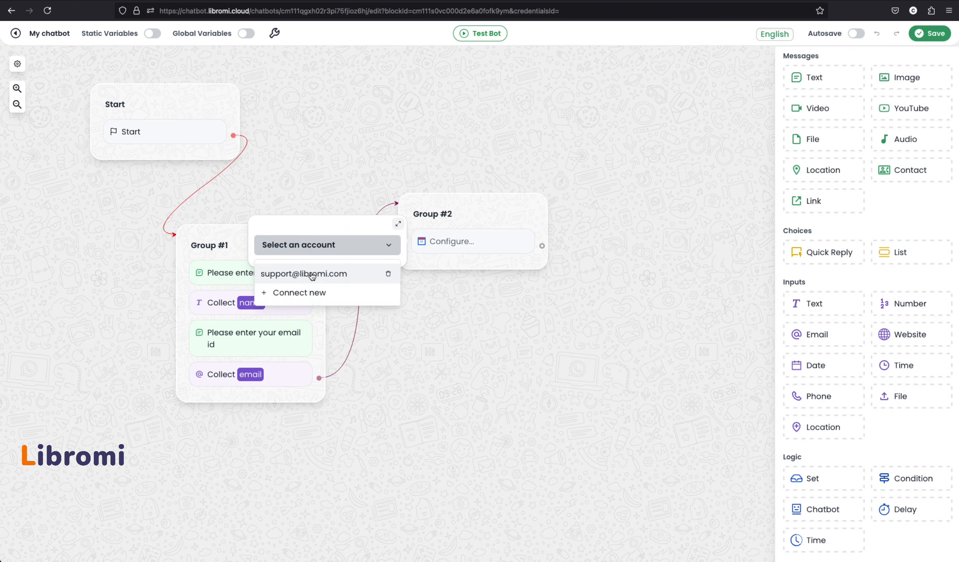
click(310, 274)
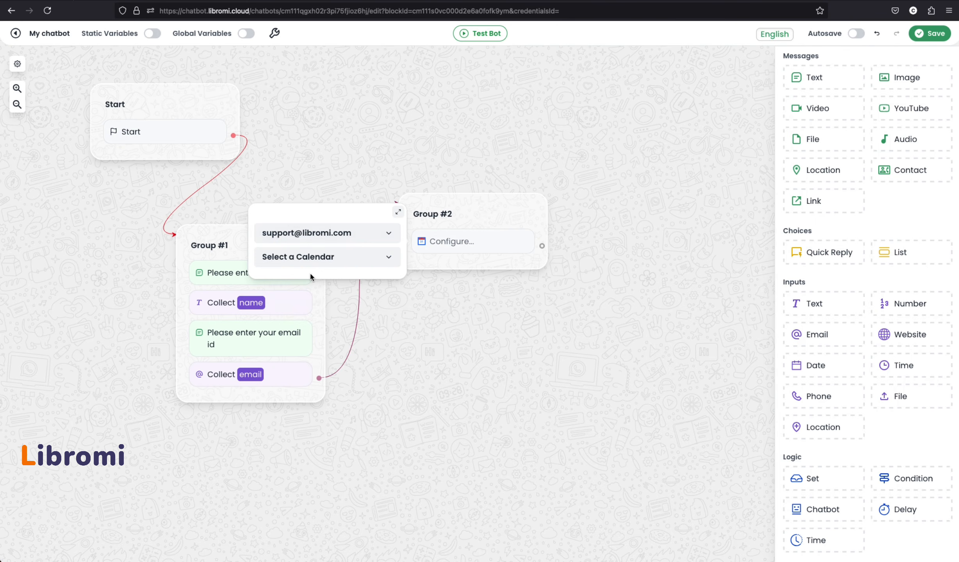
Connect the account's main calendar as a new calendar named 'support'
click(363, 261)
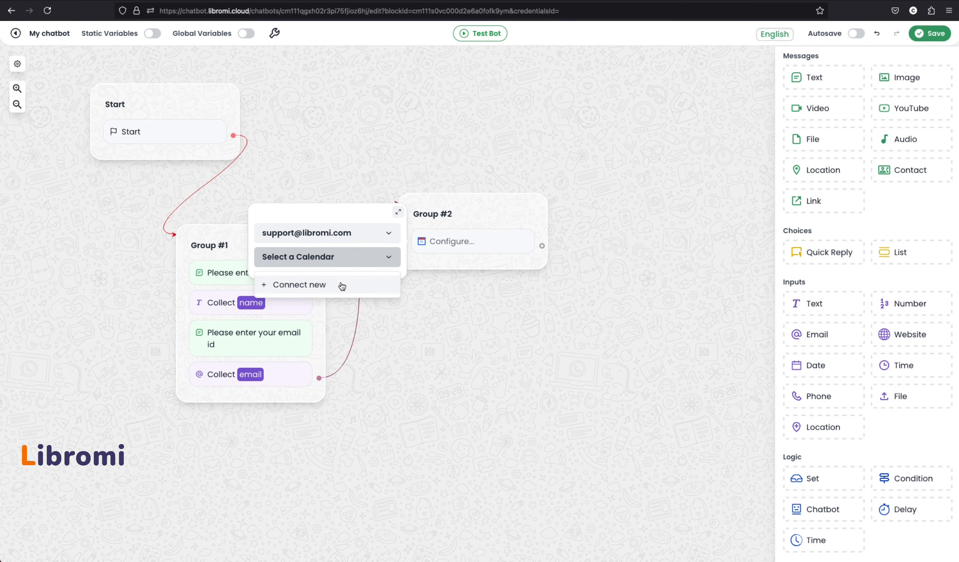
click(320, 286)
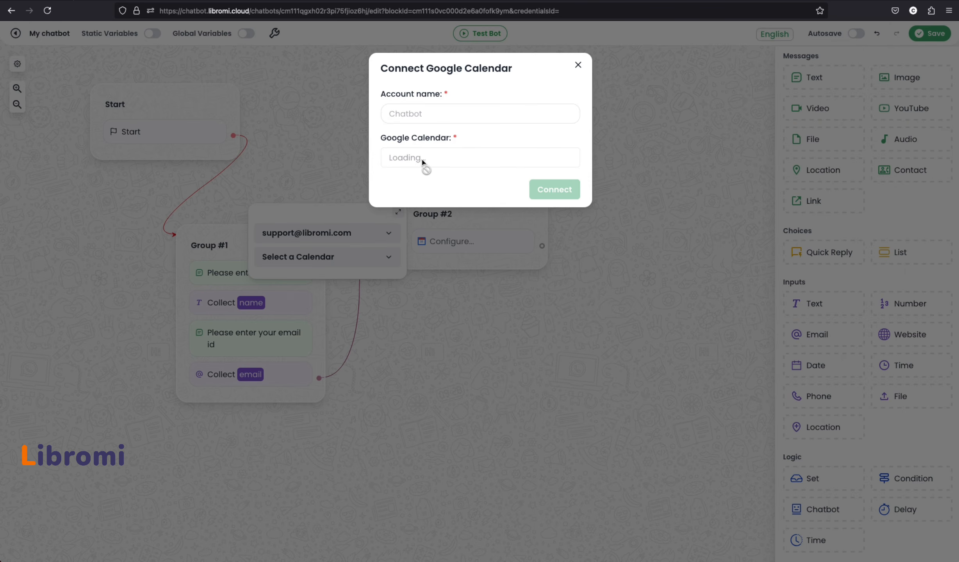
click(424, 158)
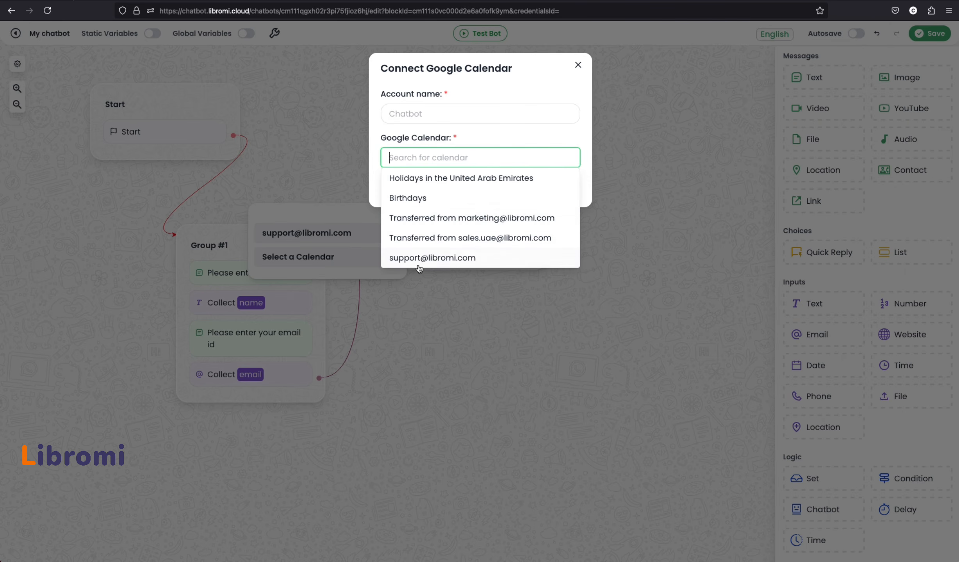
click(429, 257)
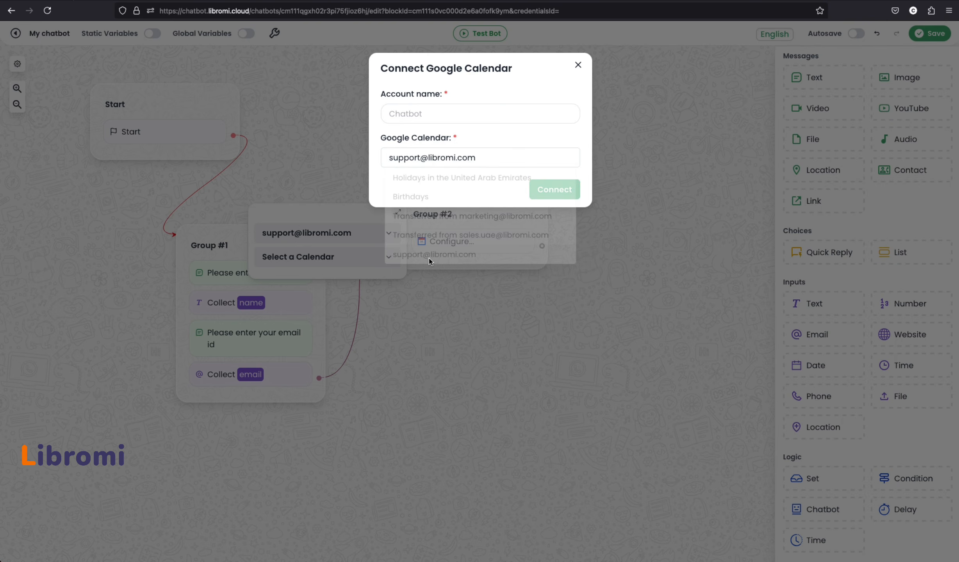
click(440, 107)
text(support)
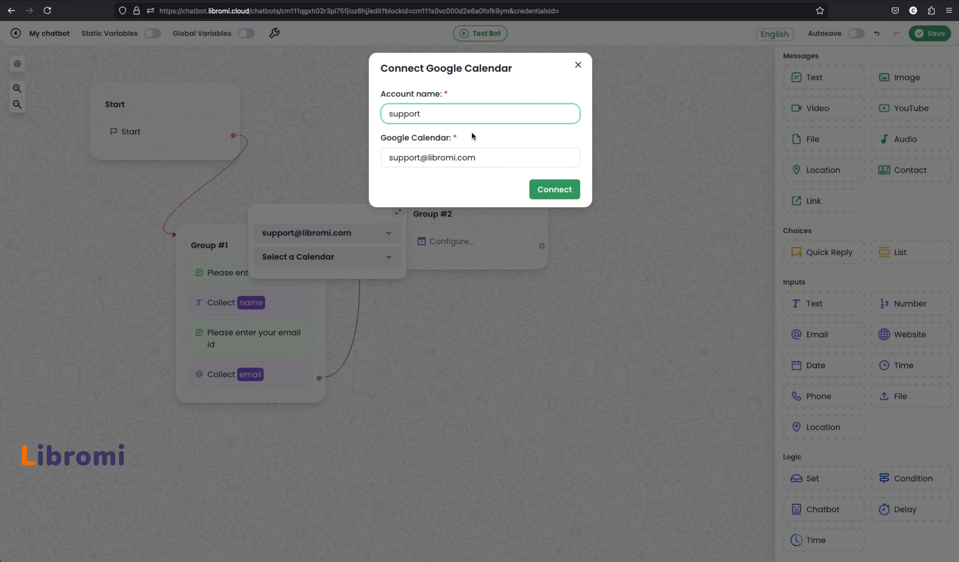
click(567, 191)
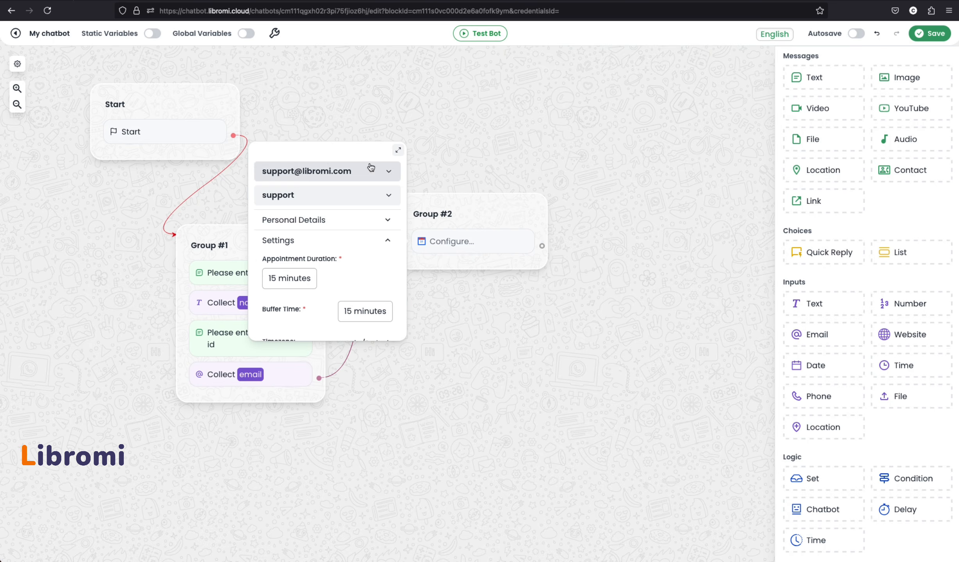
Fill the booking's Name field with {{name}} and enable Static Variables
click(397, 150)
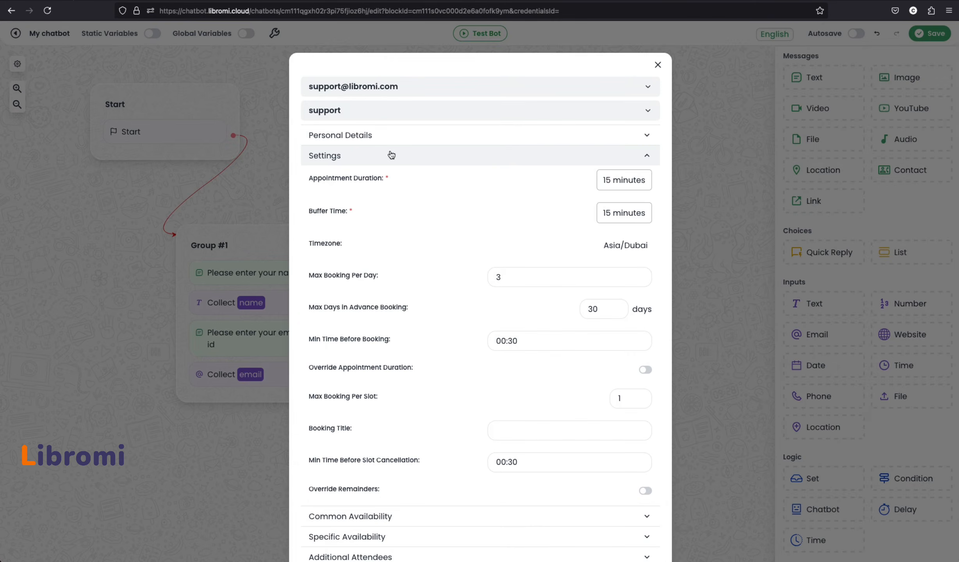
click(420, 137)
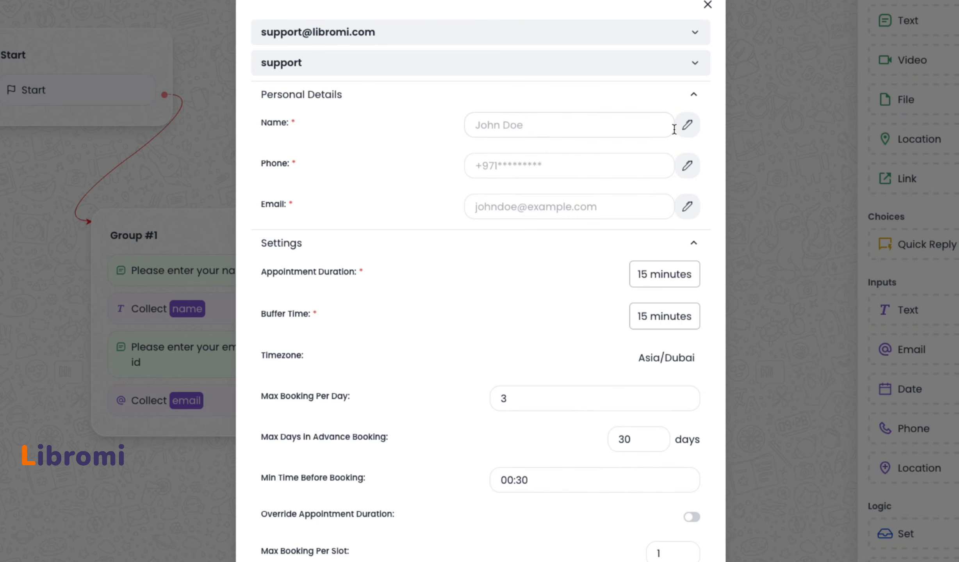
click(688, 130)
click(571, 182)
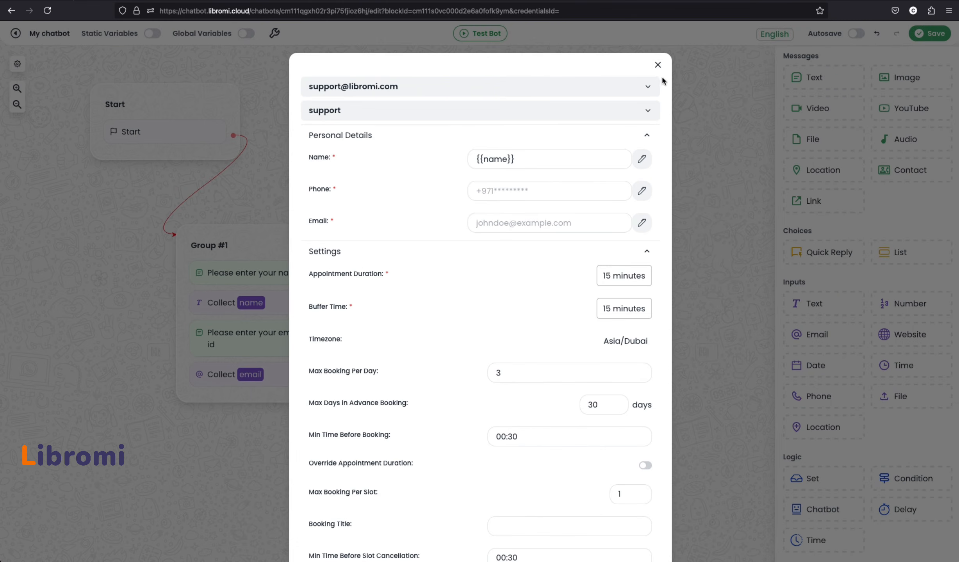
click(657, 65)
click(152, 34)
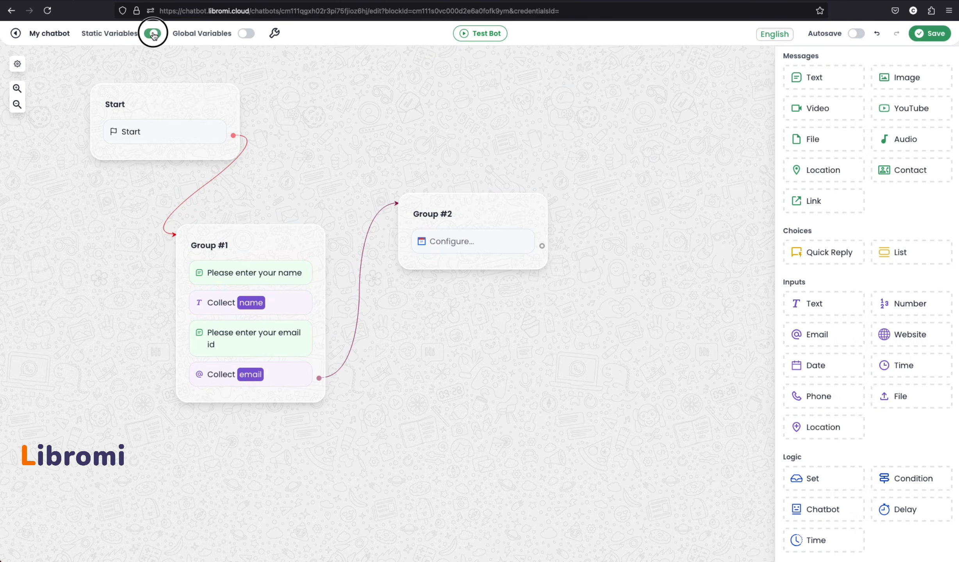
Set the booking's Phone to {{STAT_PHONE}} and Email to {{email}}
click(484, 239)
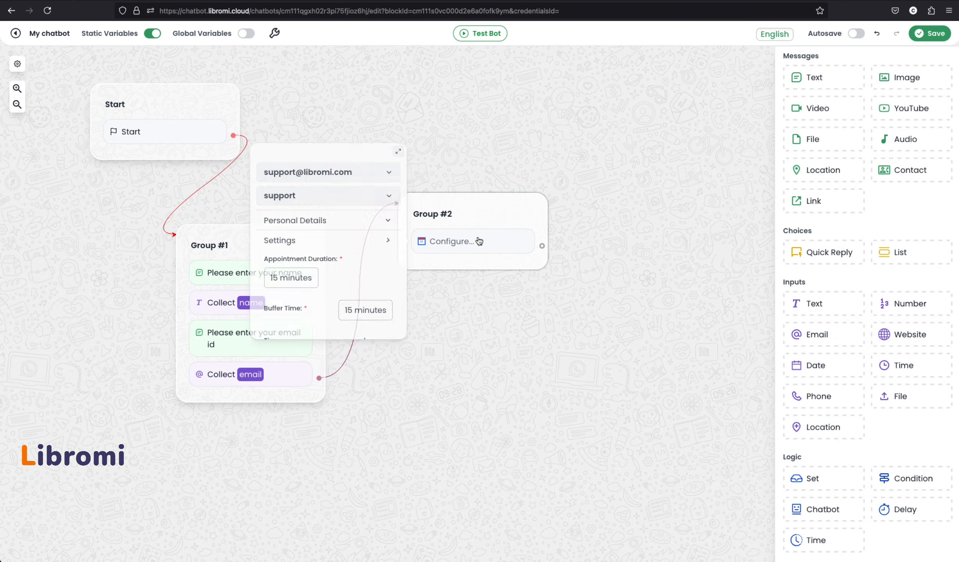
click(398, 150)
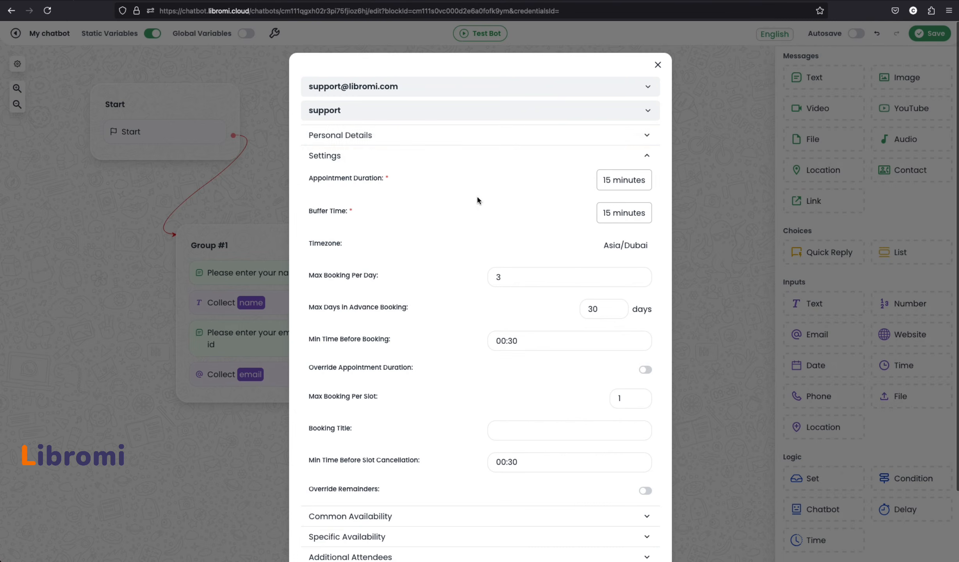
click(467, 141)
click(544, 195)
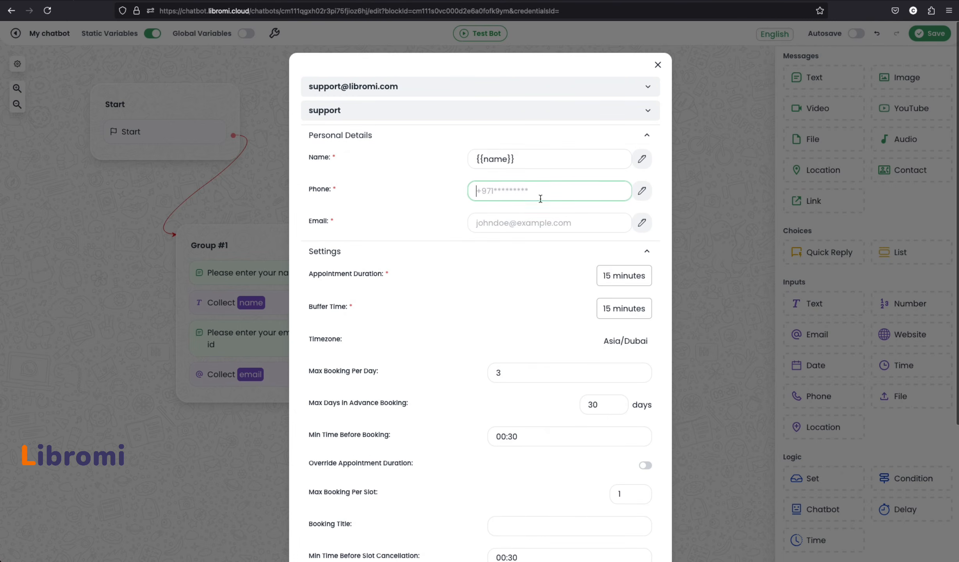
click(642, 192)
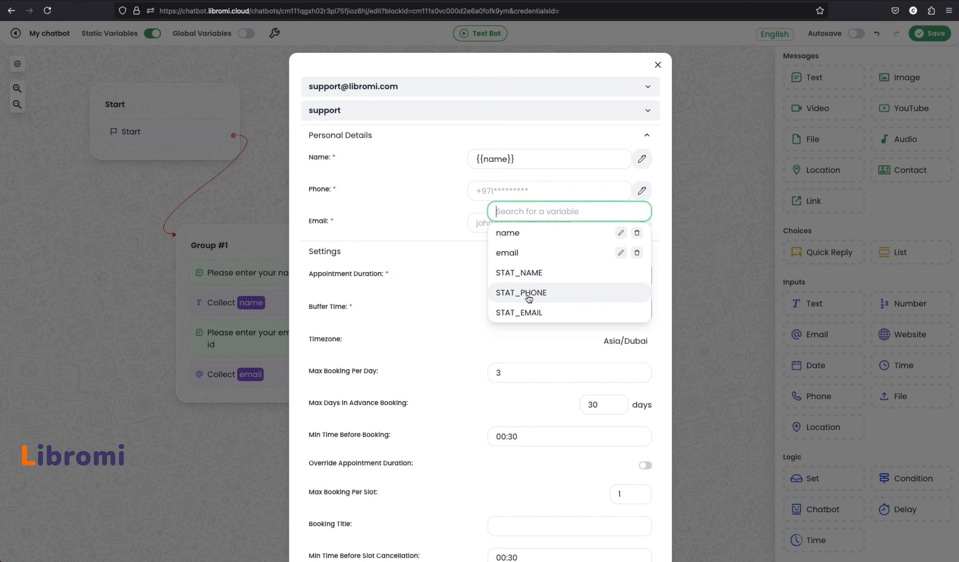
click(525, 293)
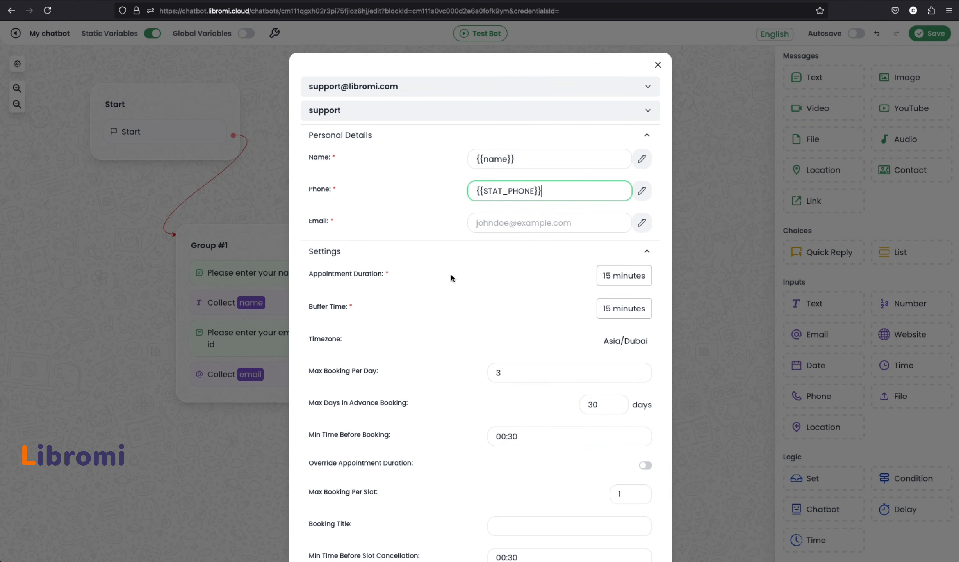
click(642, 223)
click(537, 292)
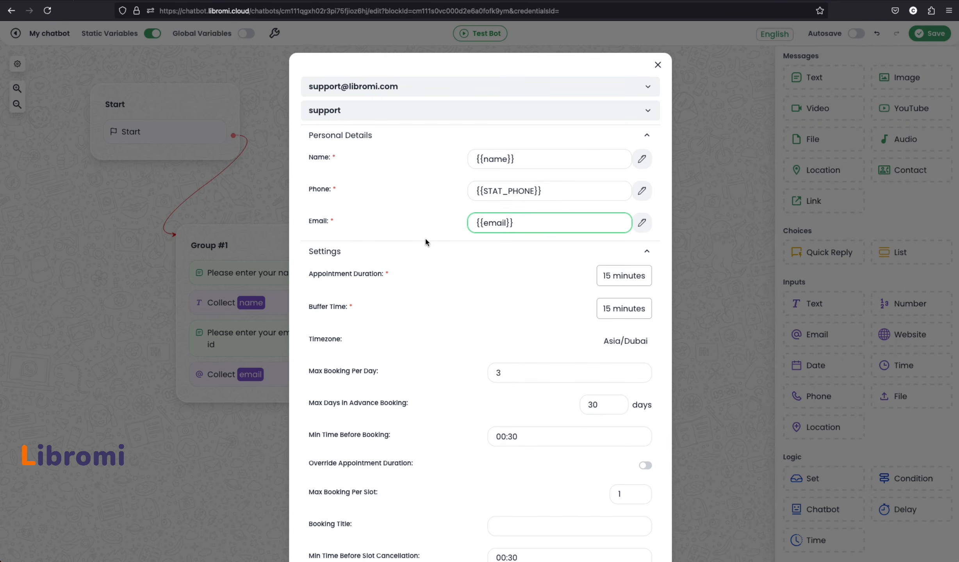
click(432, 135)
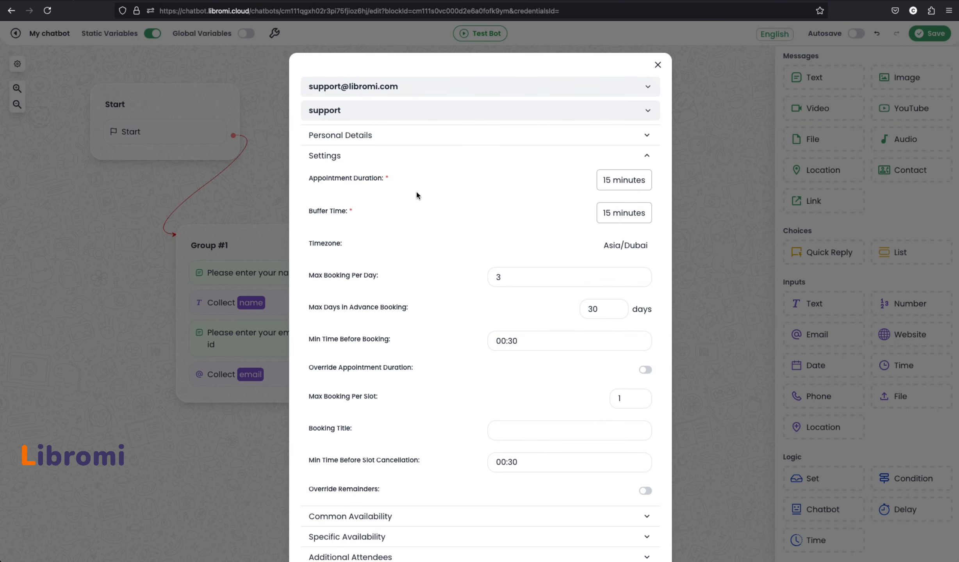
Keep the appointment duration at 30 minutes and review the timezone list
click(635, 187)
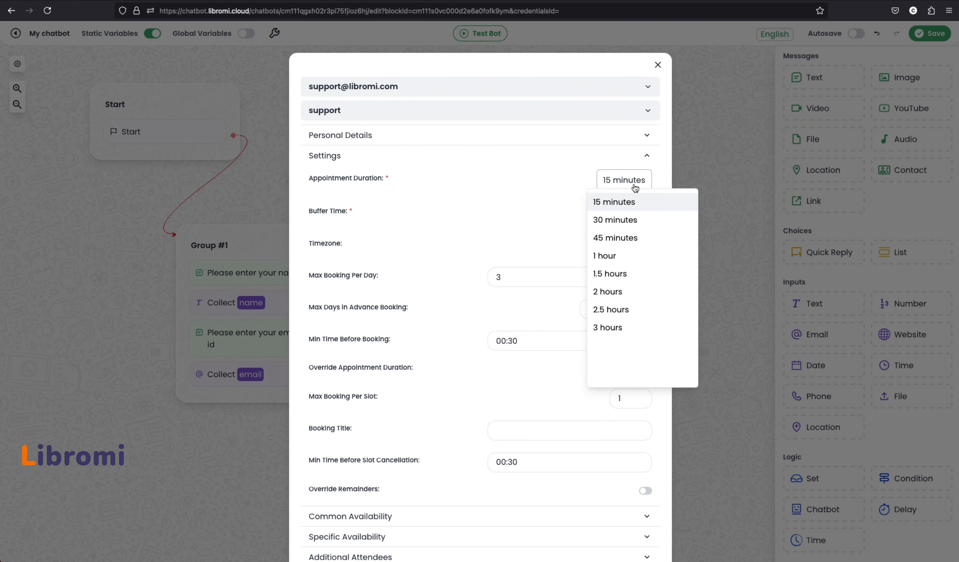
click(634, 218)
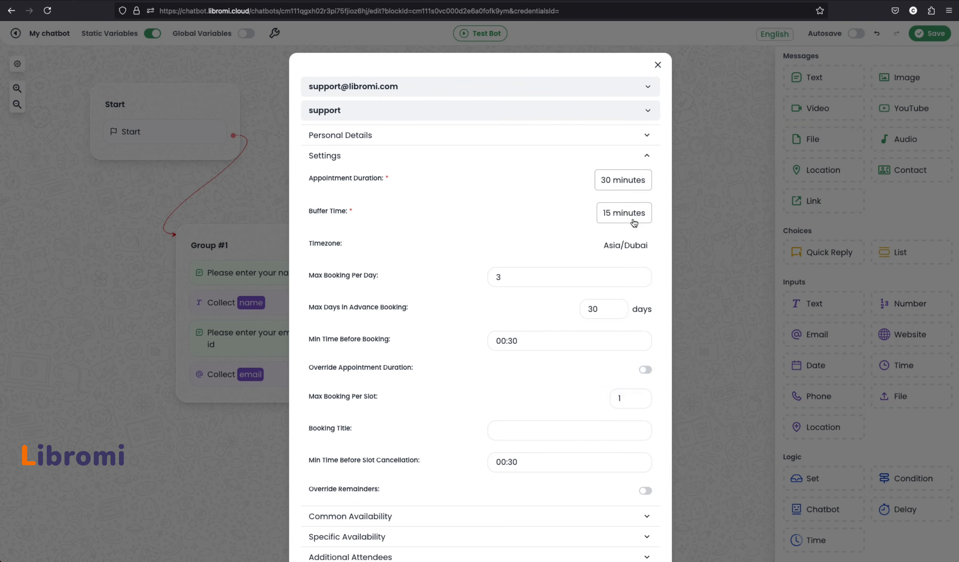
click(627, 185)
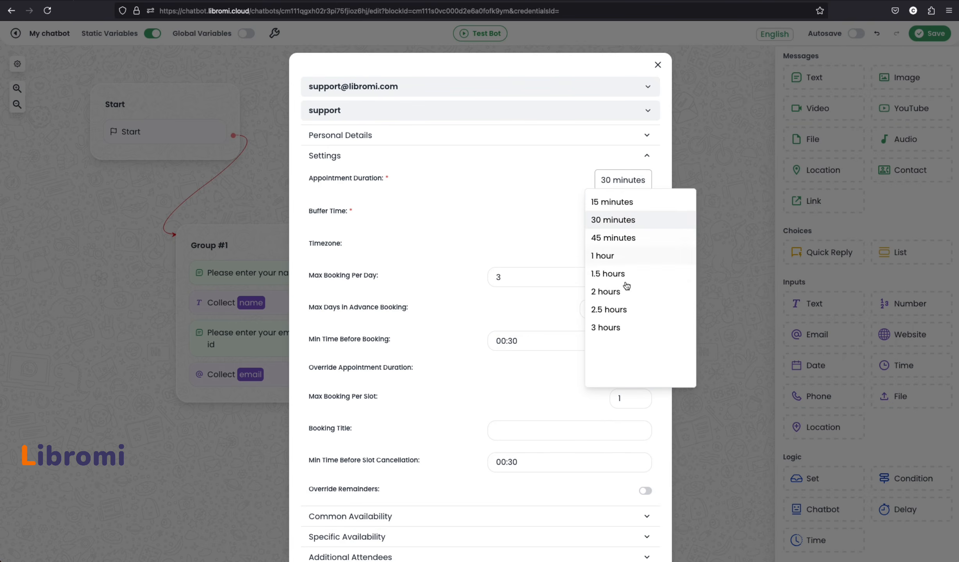
click(504, 217)
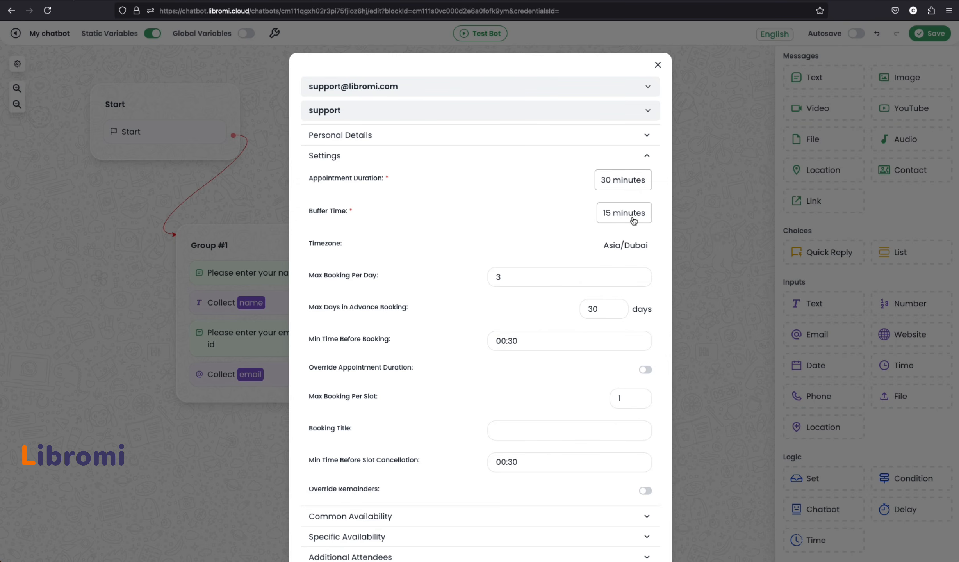
click(653, 244)
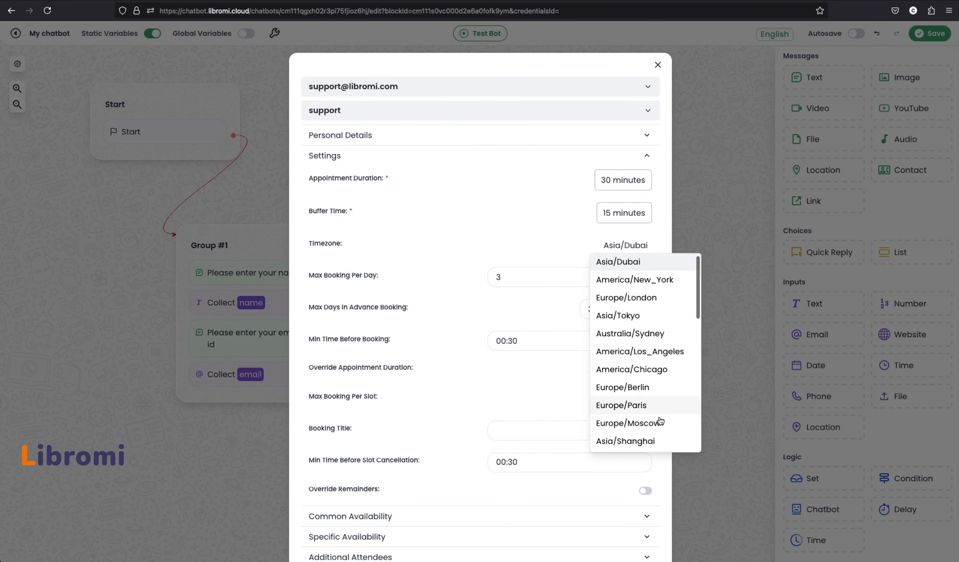
scroll(433, 230, down, 2)
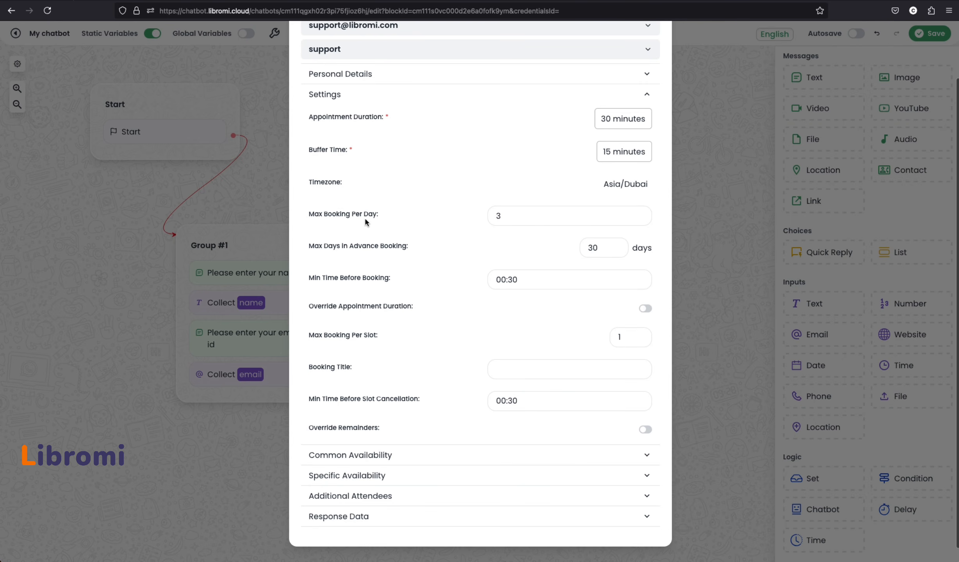
Set Max Booking Per Day to 100 and Max Days In Advance Booking to 10
click(513, 217)
key(BackSpace)
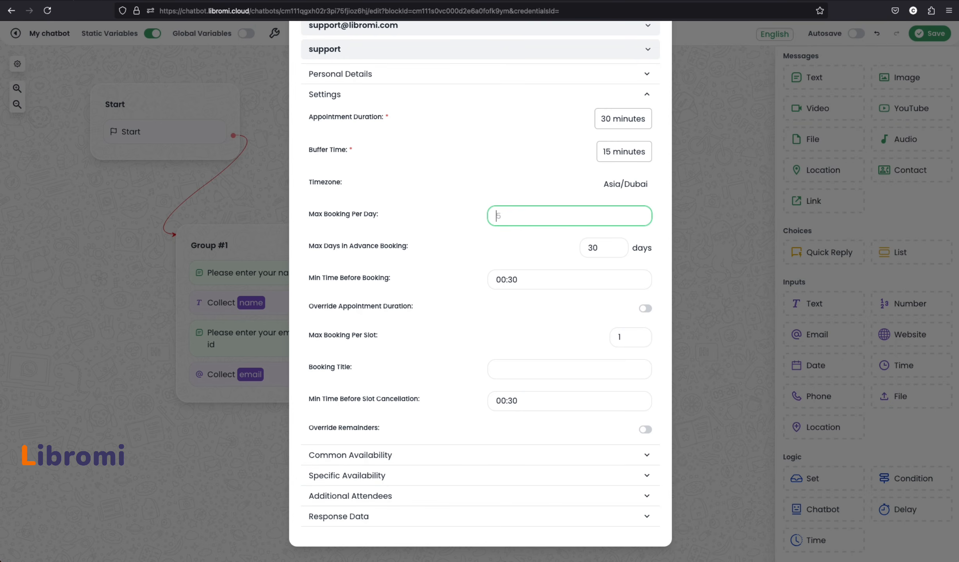
text(100)
click(502, 253)
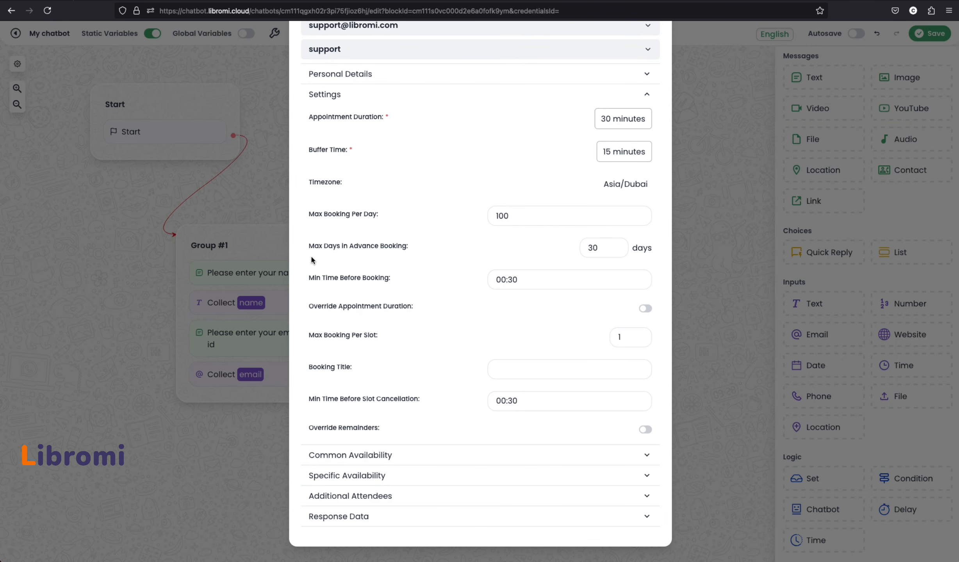
double_click(586, 250)
key(BackSpace)
text(10)
click(541, 253)
Turn on the appointment duration override, leaving the booking title blank
scroll(385, 278, up, 1)
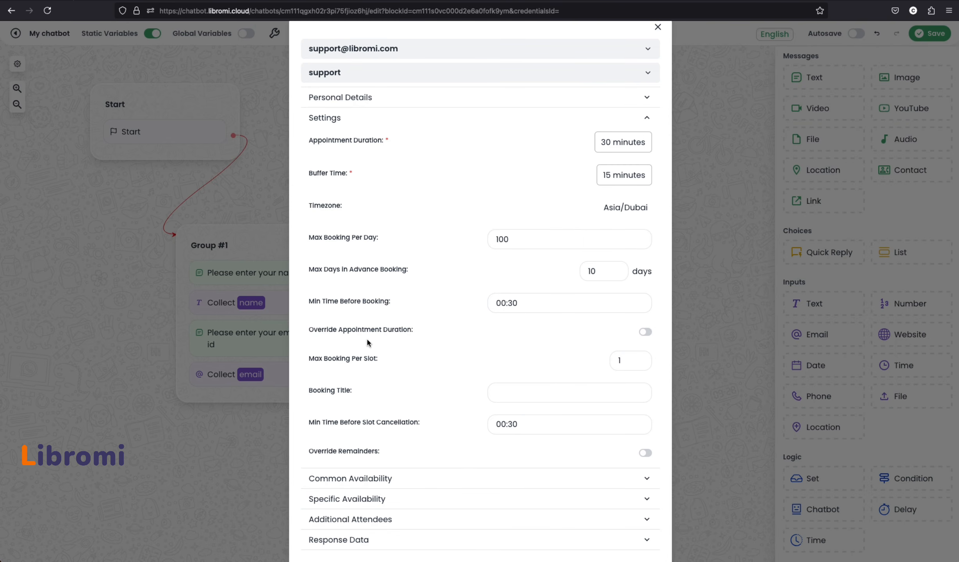
click(642, 332)
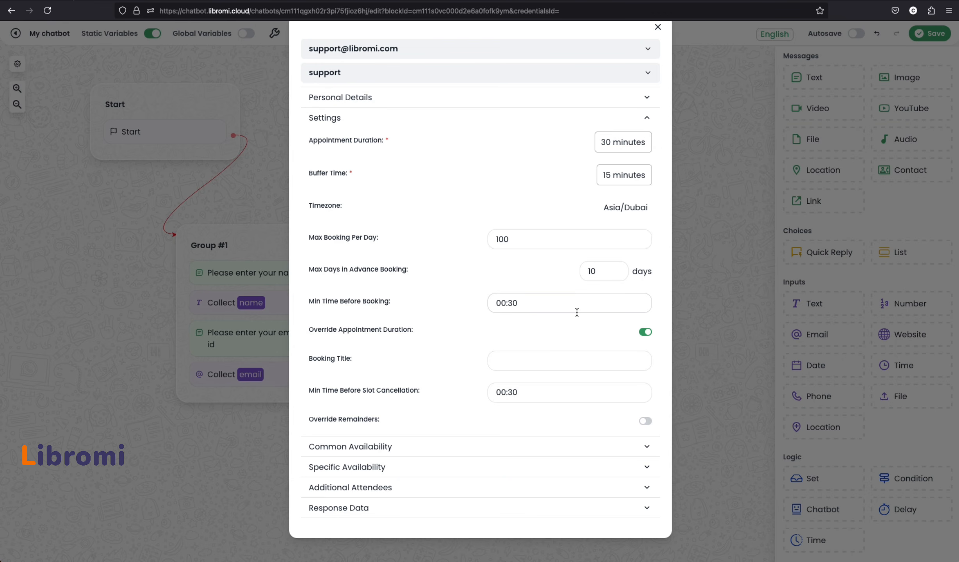
click(533, 362)
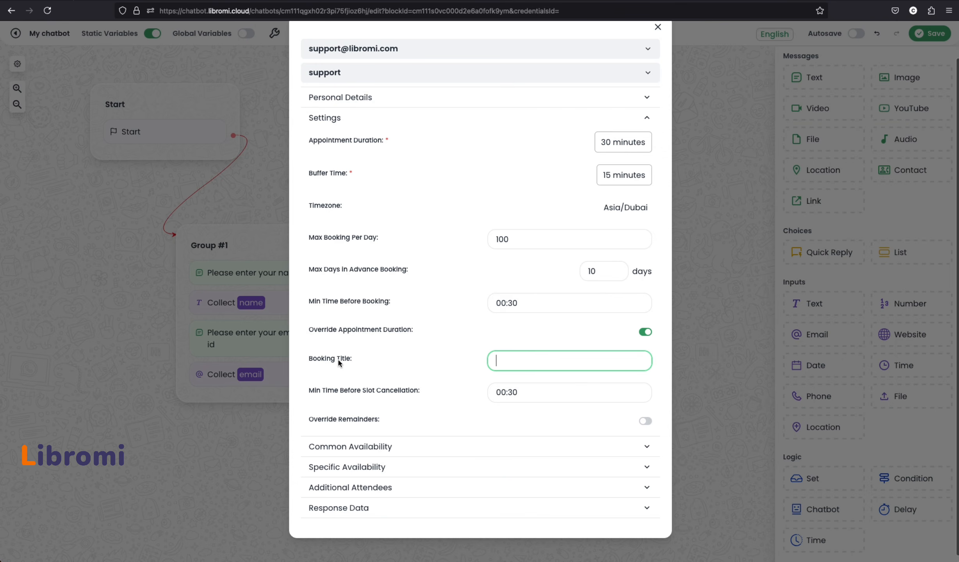
click(445, 357)
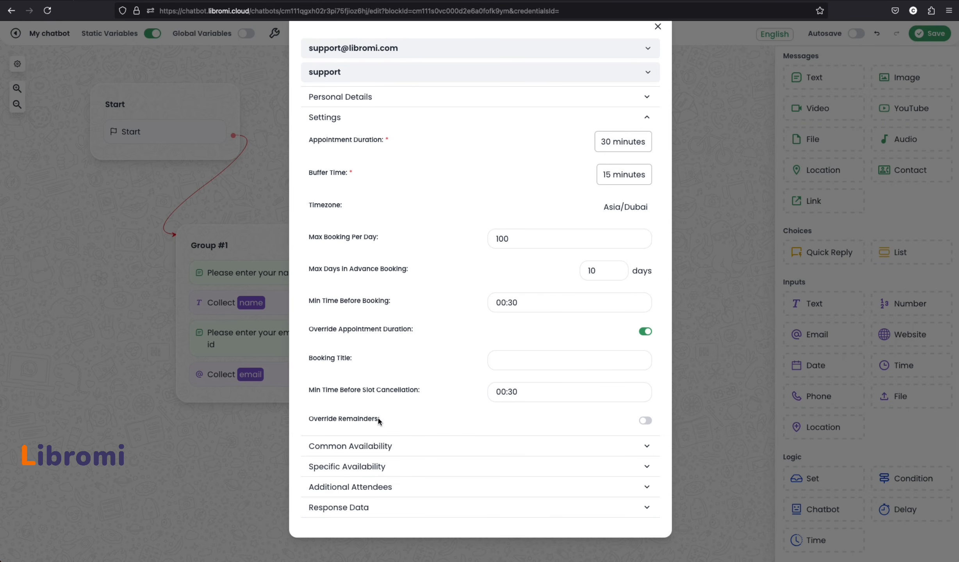
Turn on reminder overrides and set the email reminder to 1 day before
click(645, 421)
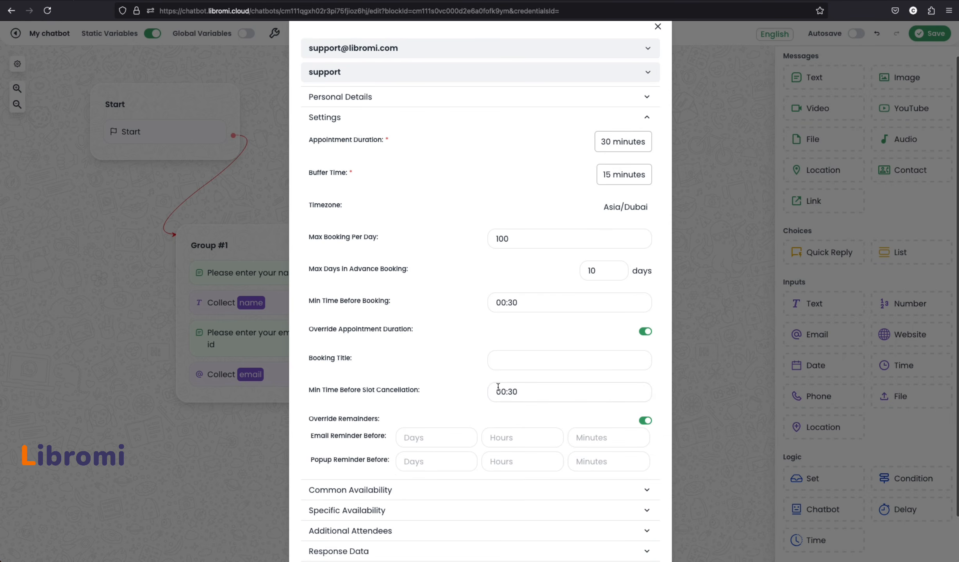
scroll(498, 387, down, 2)
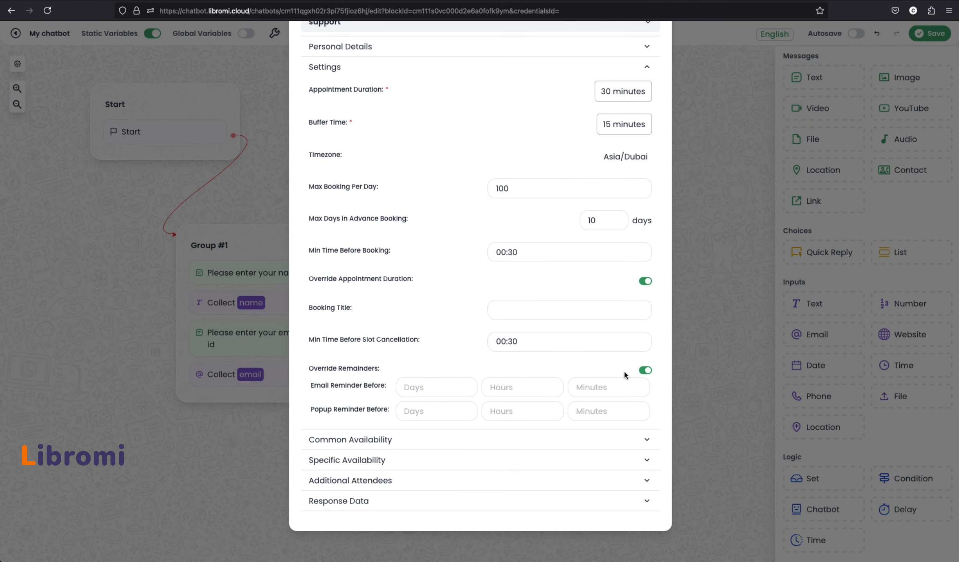
click(424, 386)
text(1)
key(Tab)
key(Tab)
Turn reminder overrides back off and give Saturday a 9:00 AM–12:00 PM availability period
click(559, 369)
click(372, 447)
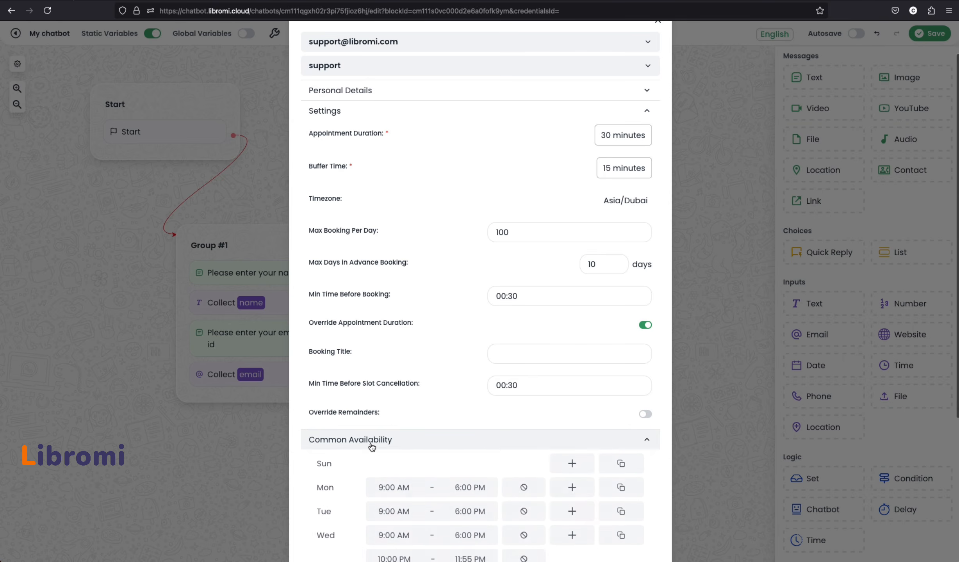
scroll(392, 424, down, 5)
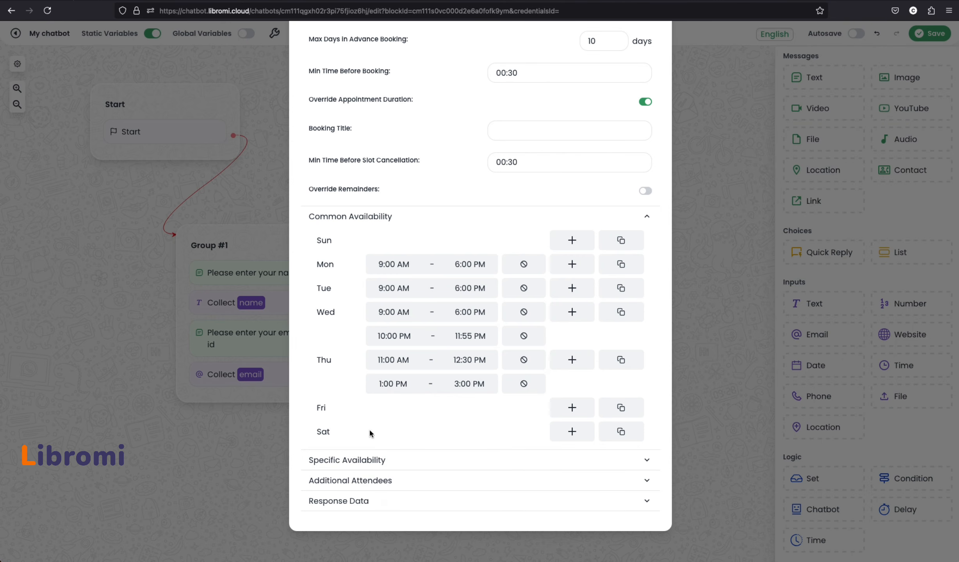
click(572, 432)
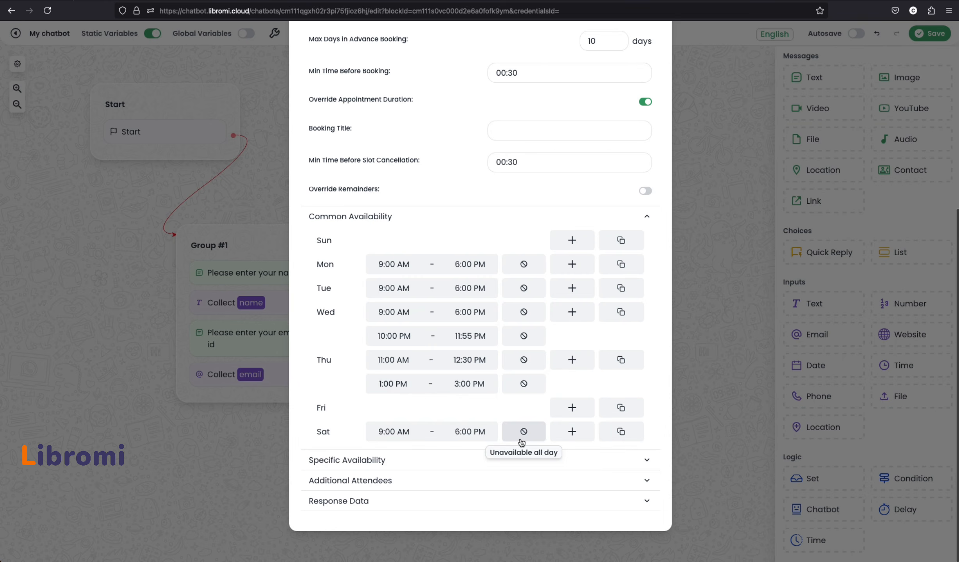
click(464, 440)
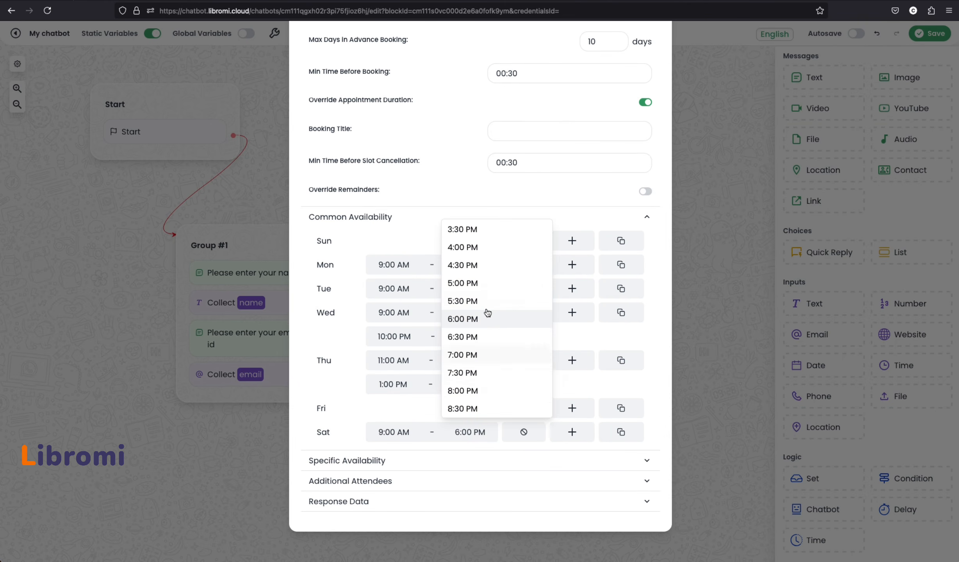
scroll(479, 346, up, 5)
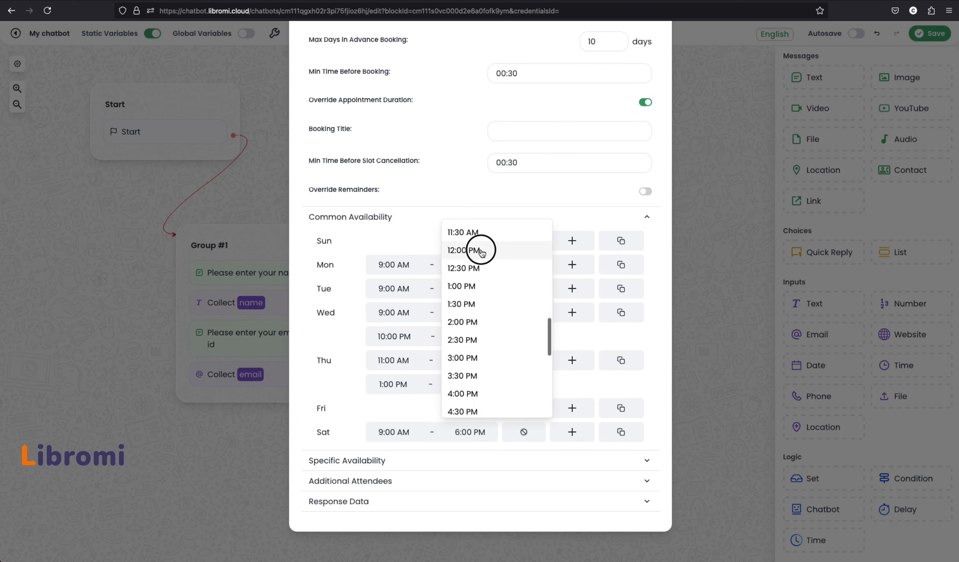
click(488, 248)
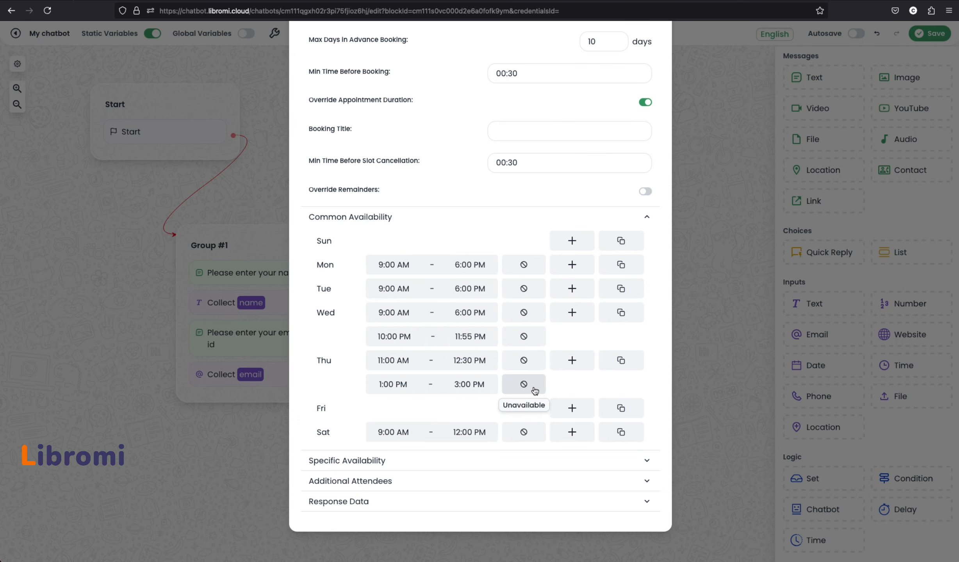
Add a second Saturday availability period from 12:30 PM to 3:30 PM
click(573, 431)
scroll(464, 429, down, 1)
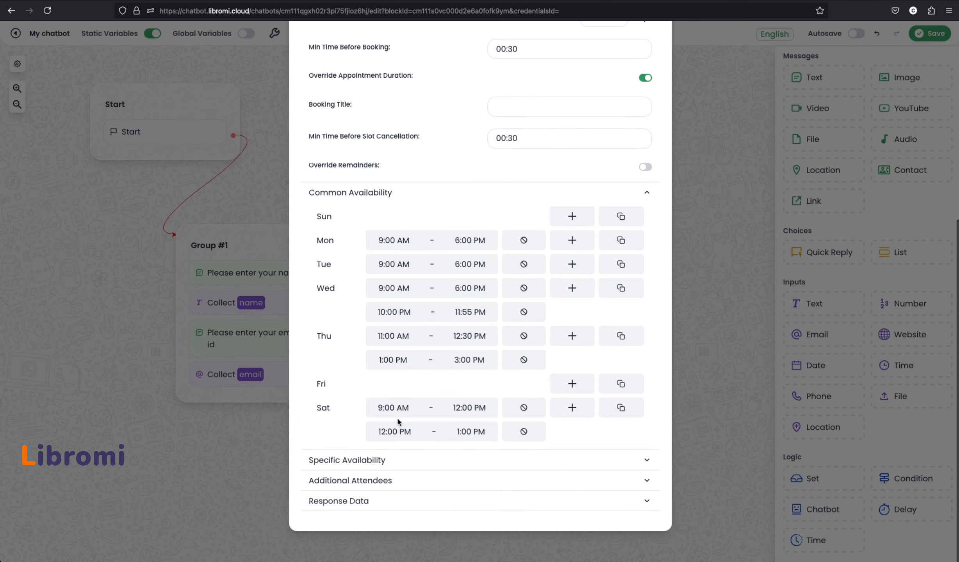
click(402, 432)
click(415, 334)
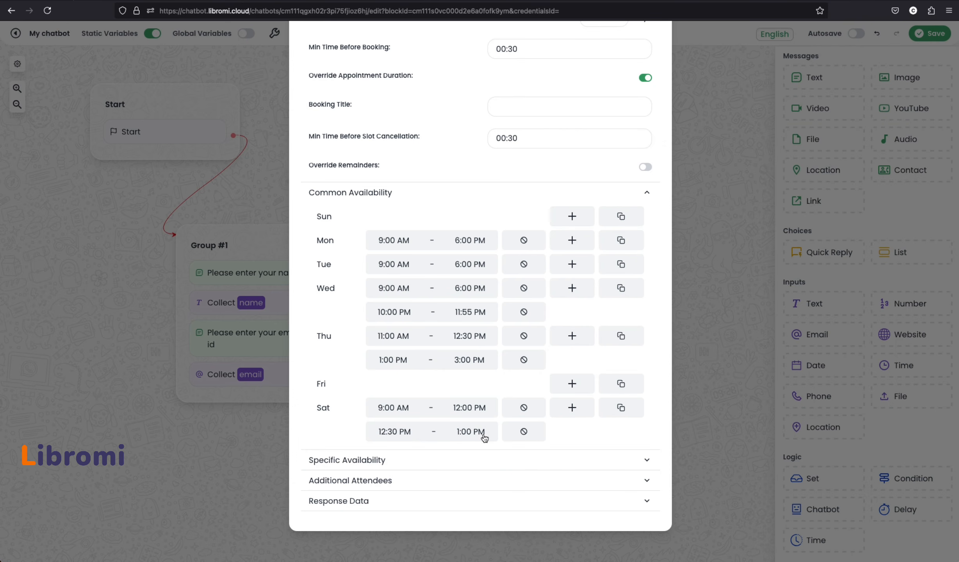
click(483, 434)
click(475, 407)
Turn the appointment duration override off and review the availability settings
scroll(475, 356, up, 5)
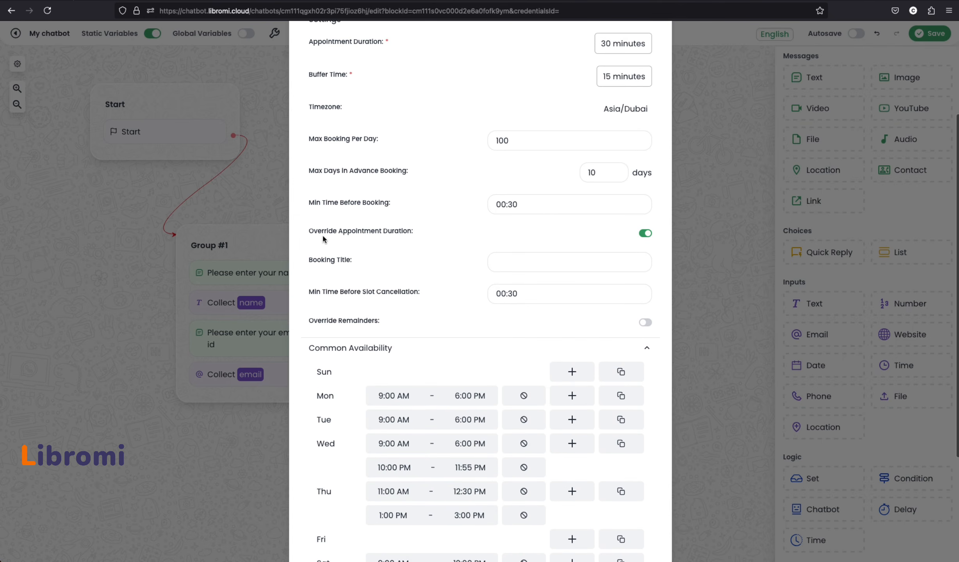
scroll(447, 319, down, 3)
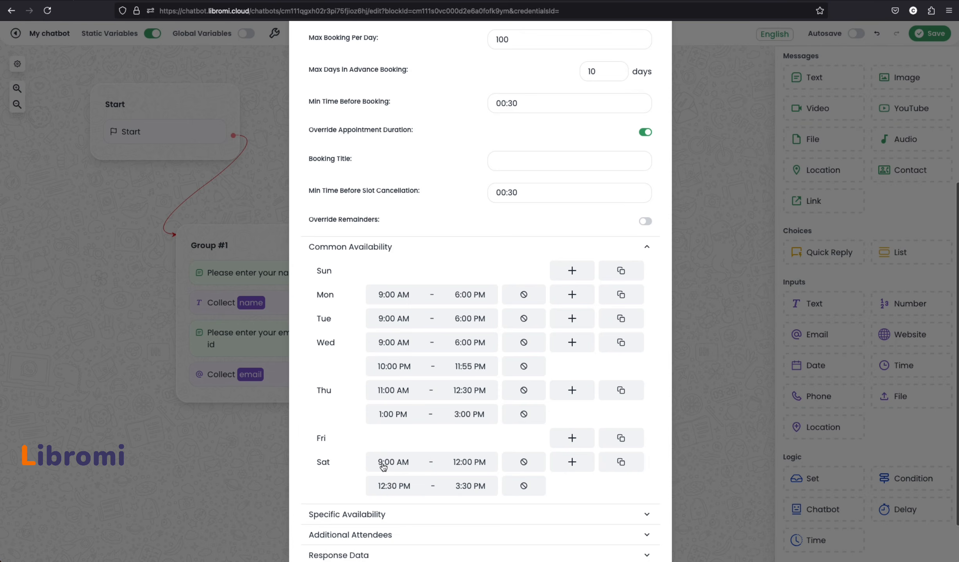
click(394, 132)
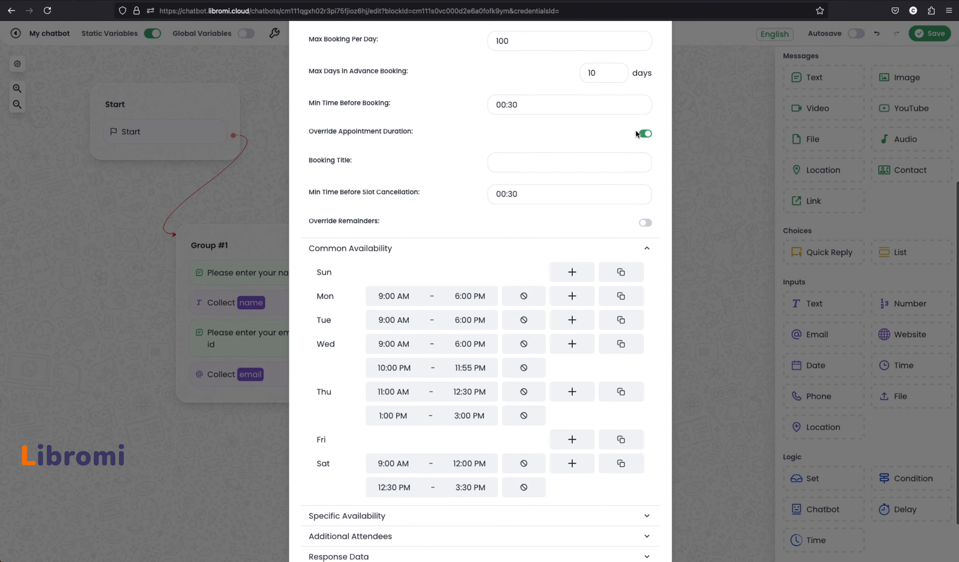
scroll(394, 499, down, 1)
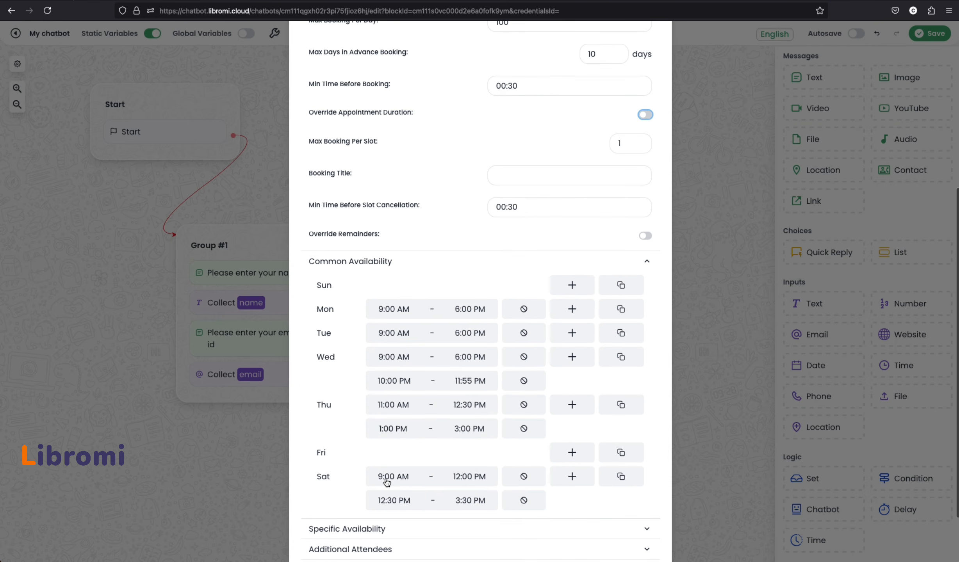
scroll(454, 258, up, 3)
scroll(454, 257, up, 4)
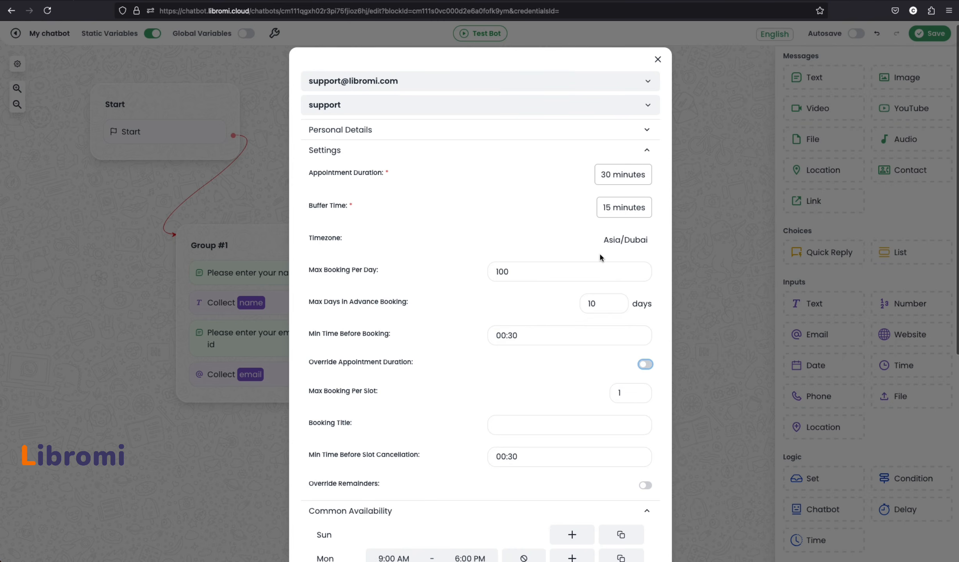
scroll(528, 226, down, 7)
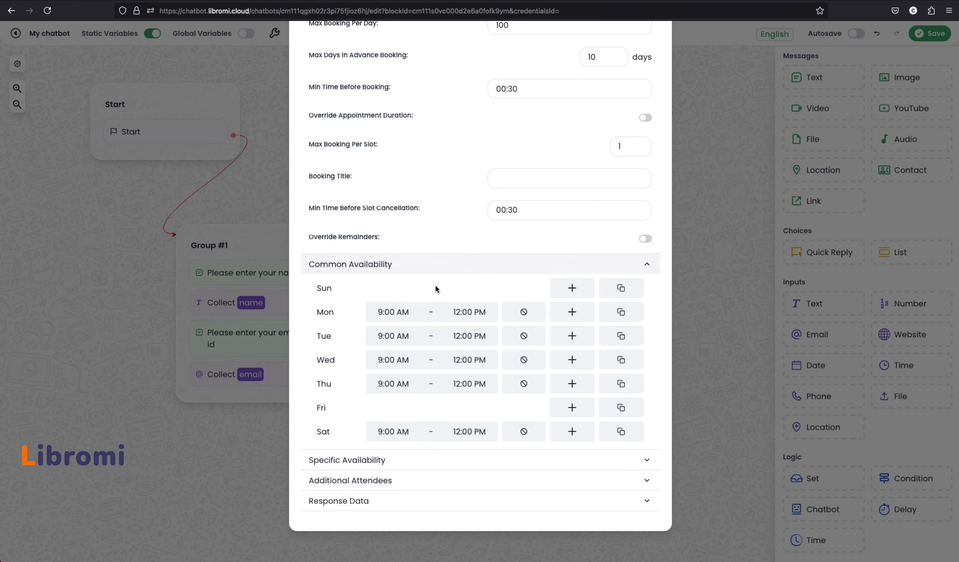
Add a specific-date availability override for 2024-09-13, then expand Additional Attendees
click(421, 462)
click(461, 475)
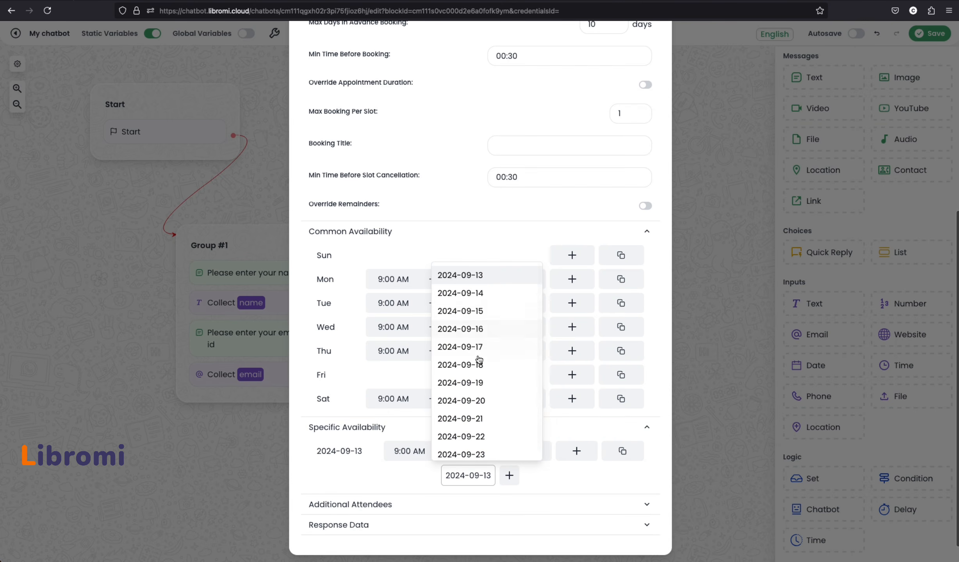
click(410, 484)
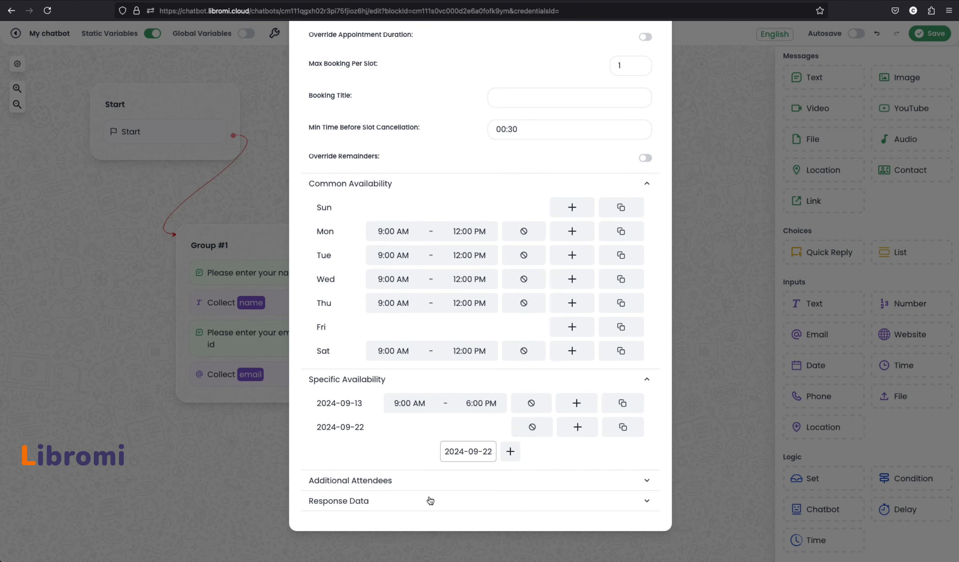
click(409, 483)
scroll(367, 460, down, 3)
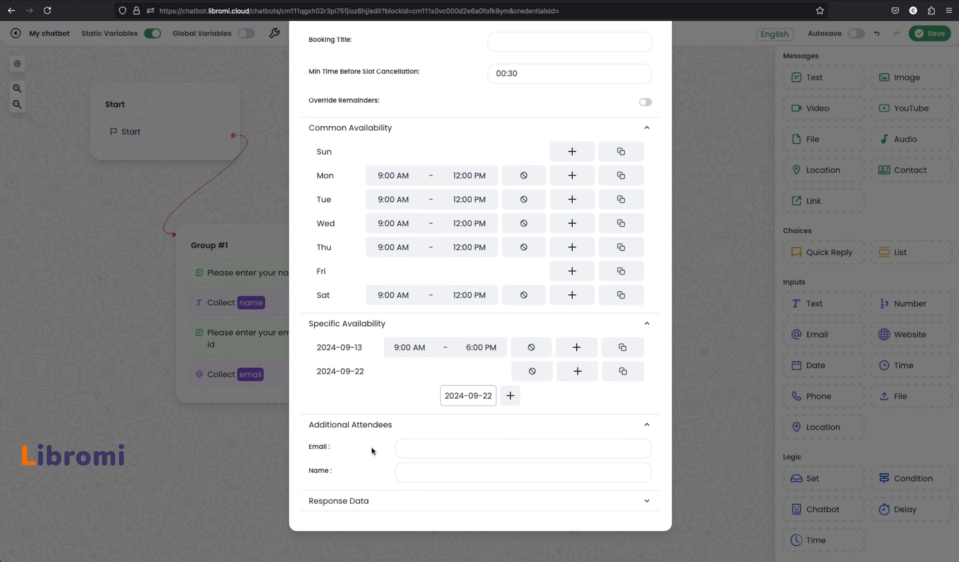
Expand Response Data and create a booked_Date variable to save the booked date
click(378, 503)
scroll(357, 436, down, 4)
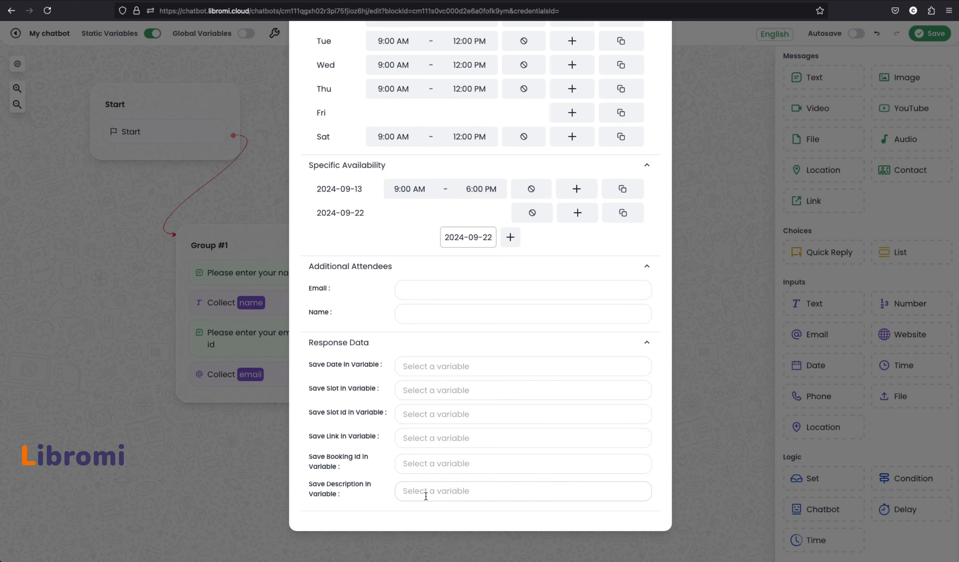
click(418, 368)
text(booke)
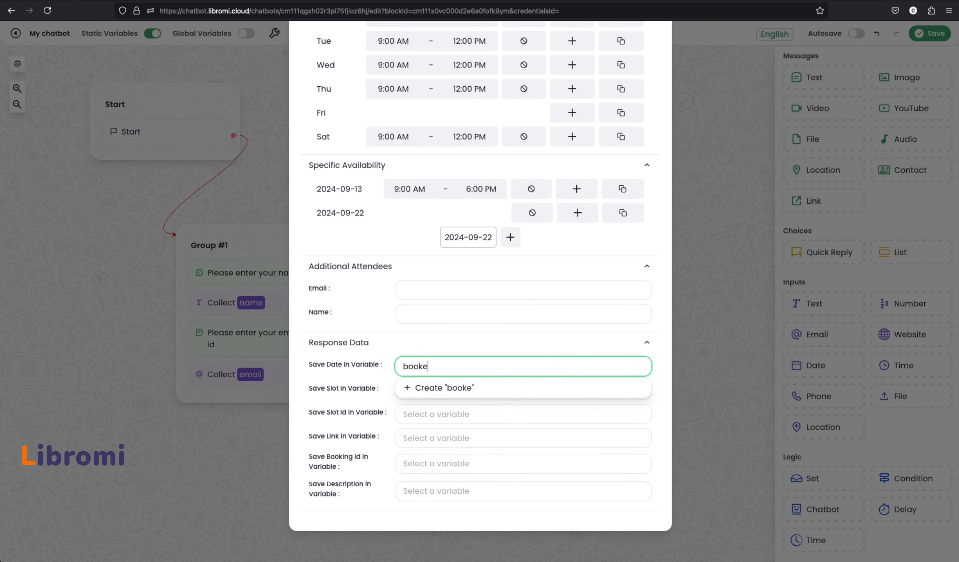
text(d_Date)
click(438, 388)
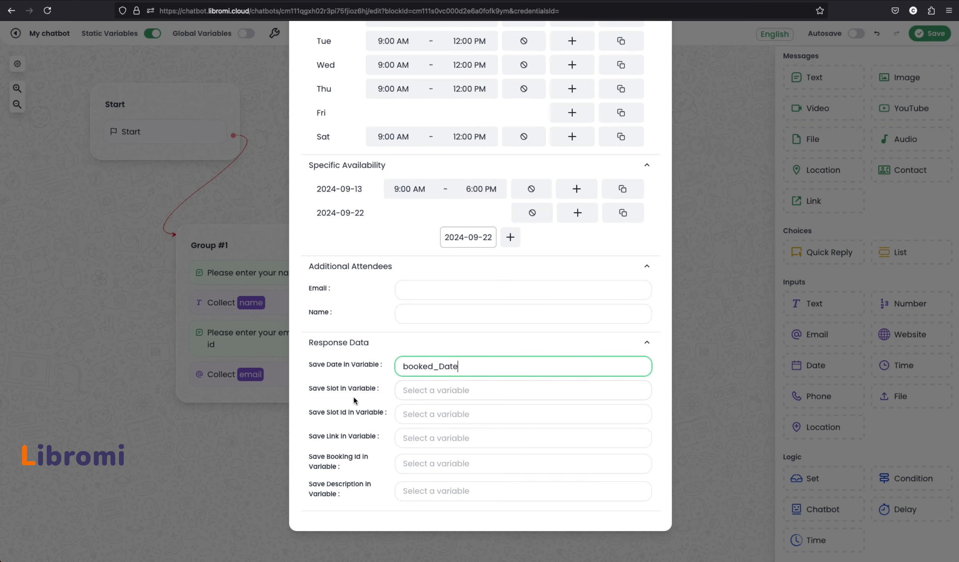
Create a saved_slot variable to store the booked slot
click(416, 392)
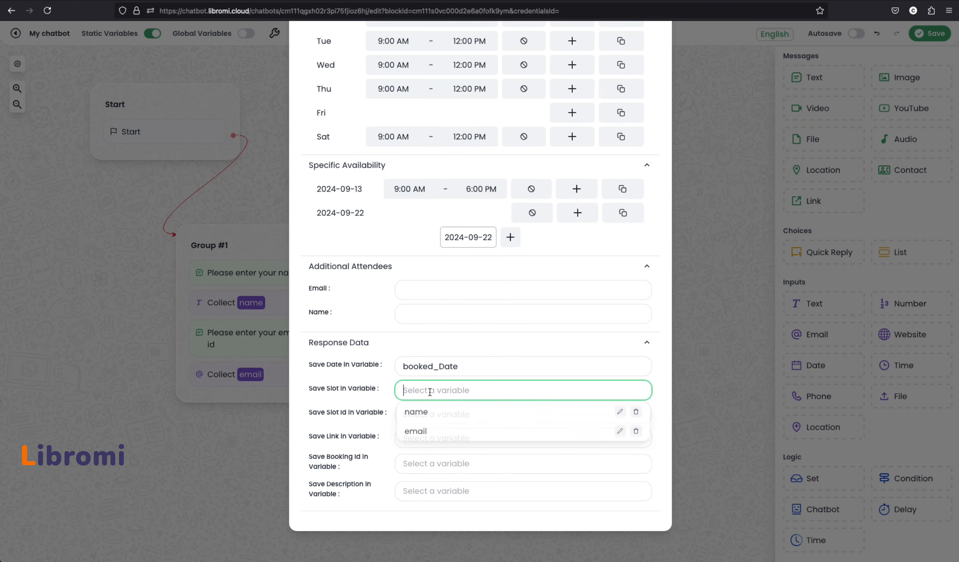
text(saved_slot)
click(433, 414)
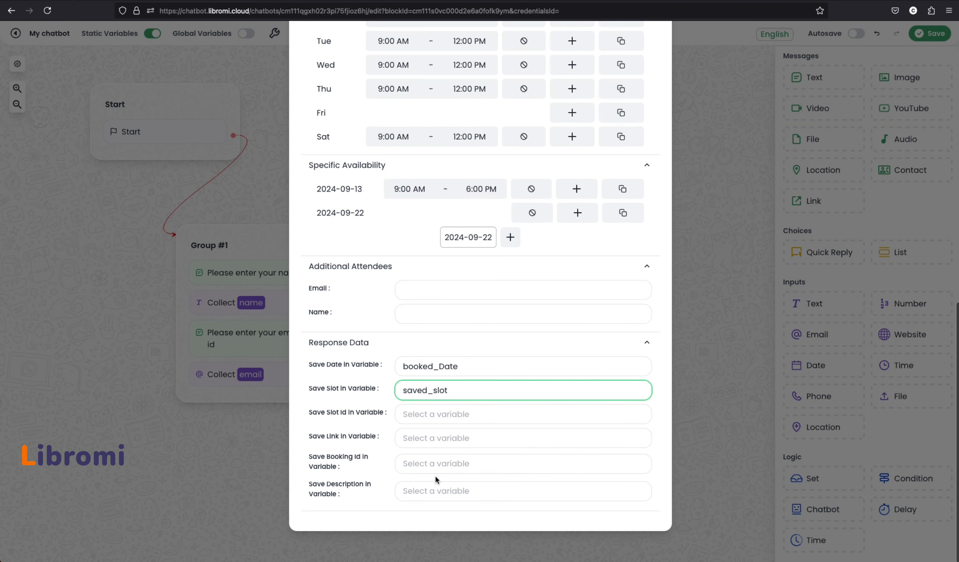
click(332, 393)
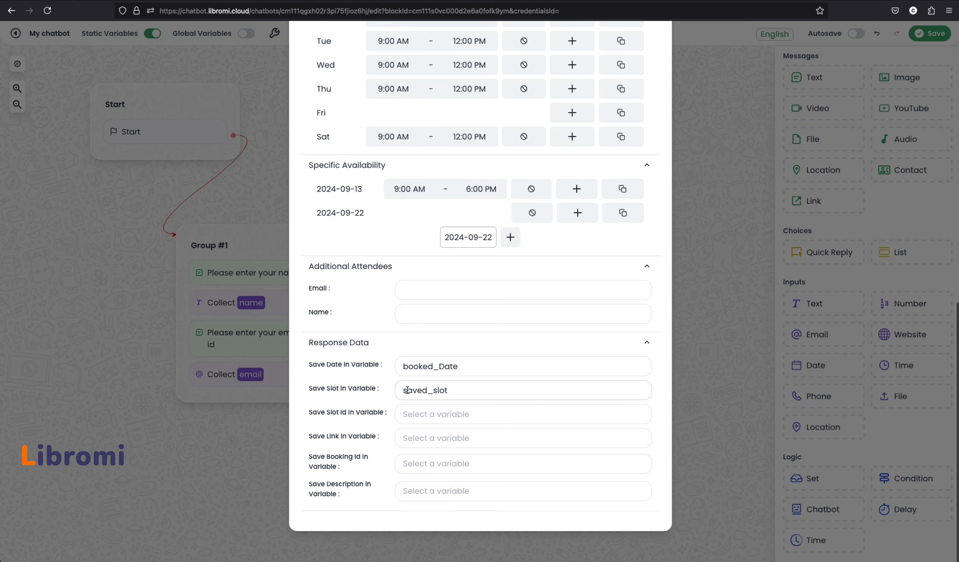
scroll(519, 399, up, 5)
scroll(504, 356, down, 5)
Close the booking settings and connect Group #2 to a new Quick Reply Group #3
click(706, 267)
drag(518, 209, 489, 200)
drag(796, 252, 574, 314)
drag(513, 237, 525, 324)
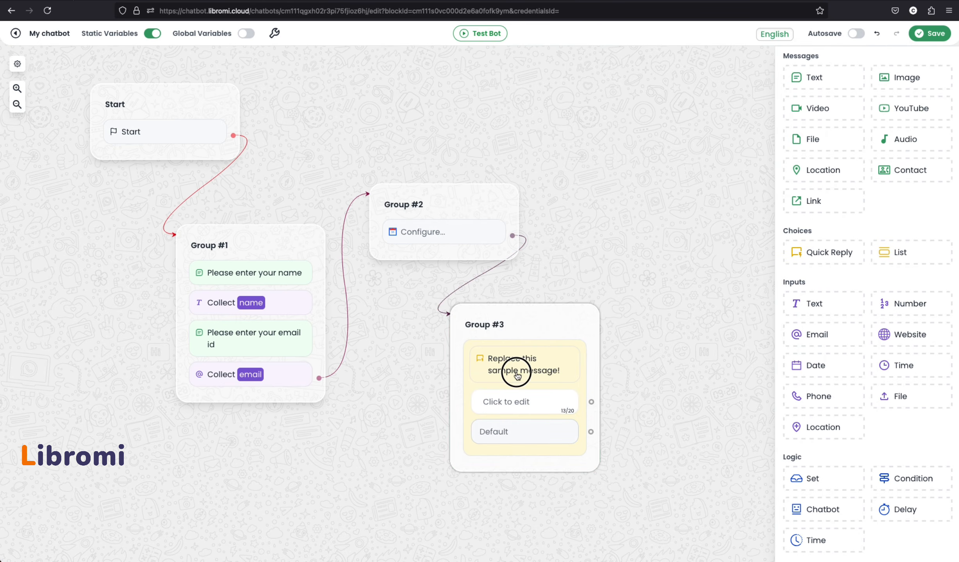
Replace the Group #3 message body with 'Thanks. your appointment is confirmed'
click(516, 372)
click(391, 454)
key(super+a)
text(Thanks)
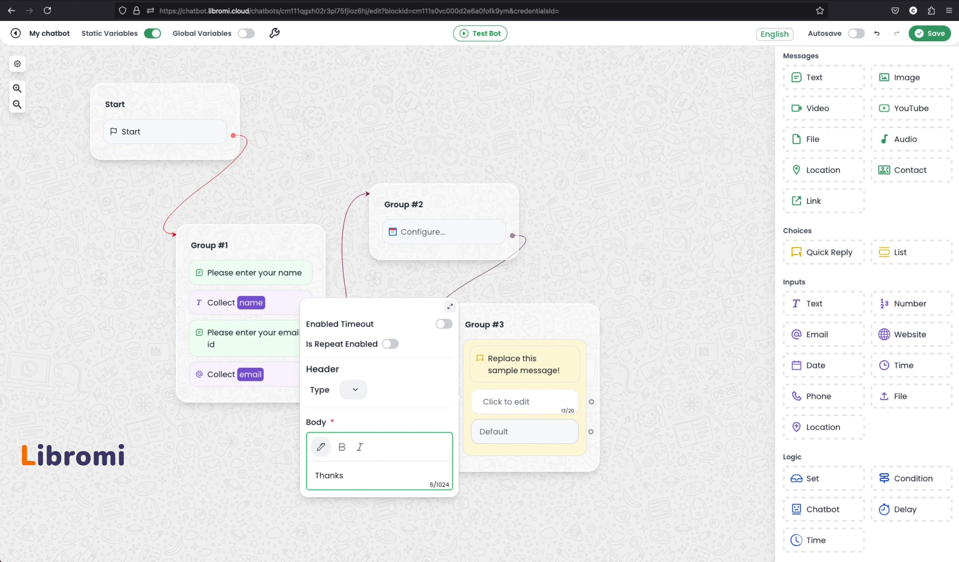
text( f)
key(BackSpace)
key(BackSpace)
text(. your appointment is confirmed)
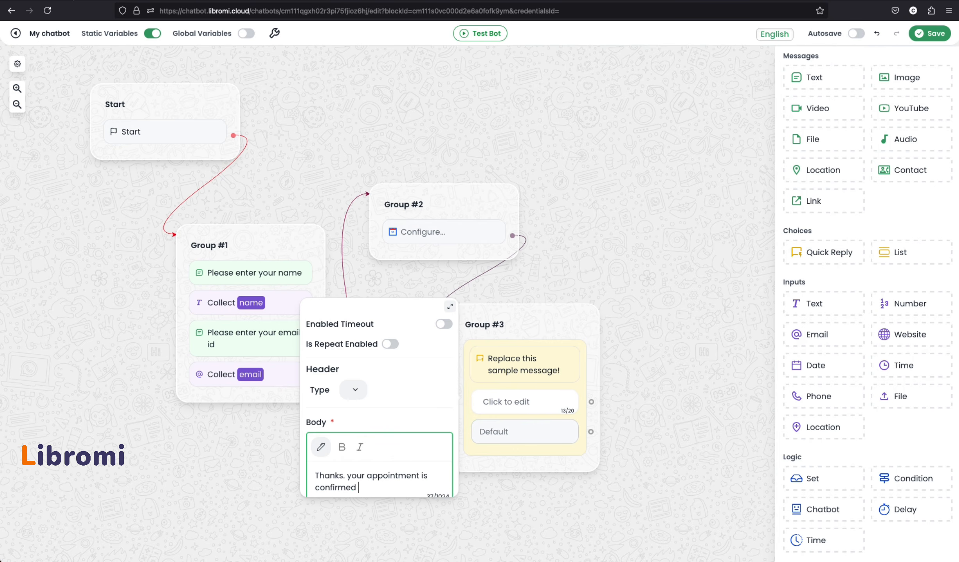
Add Date and Time lines showing the booked_Date and saved_slot variables
key(Return)
text(Date :)
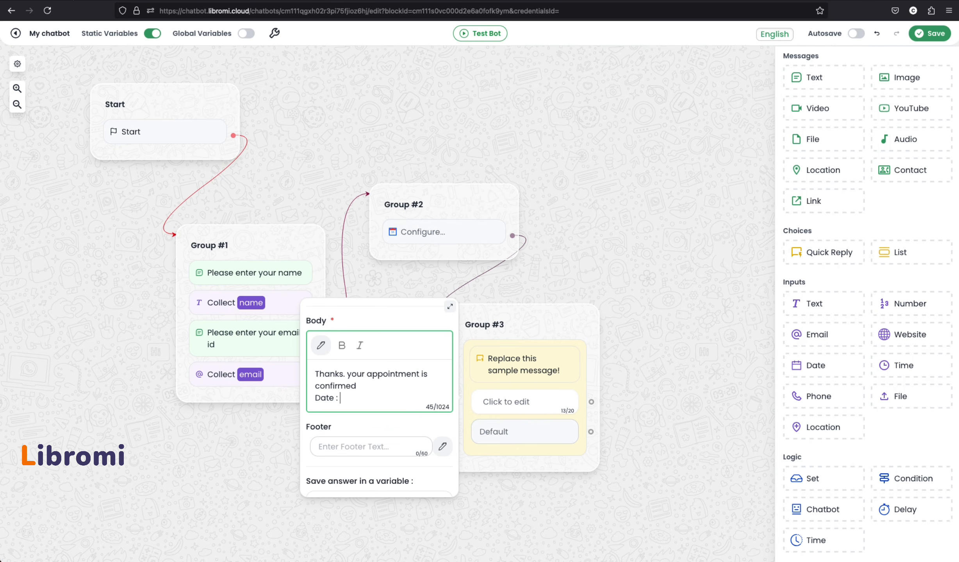
click(320, 345)
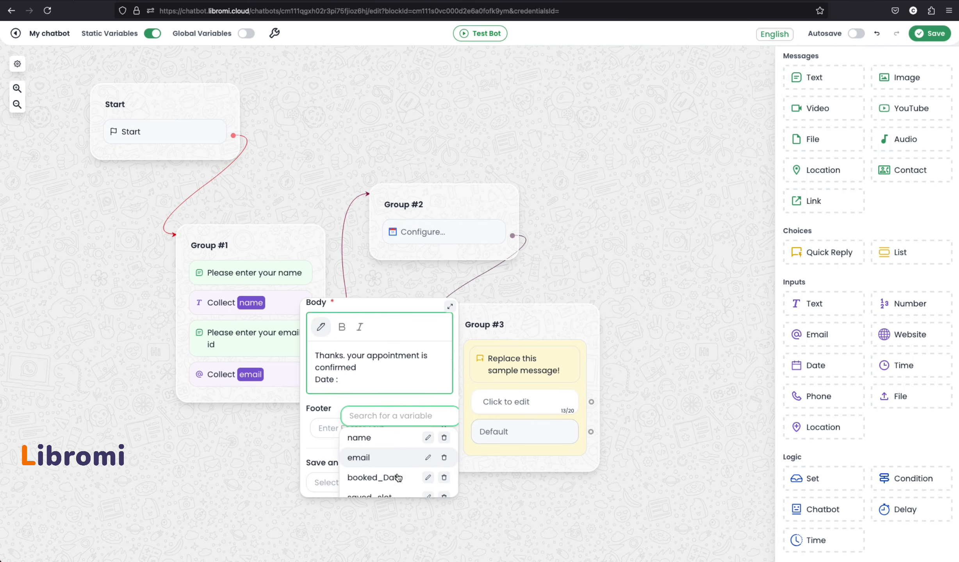
click(385, 429)
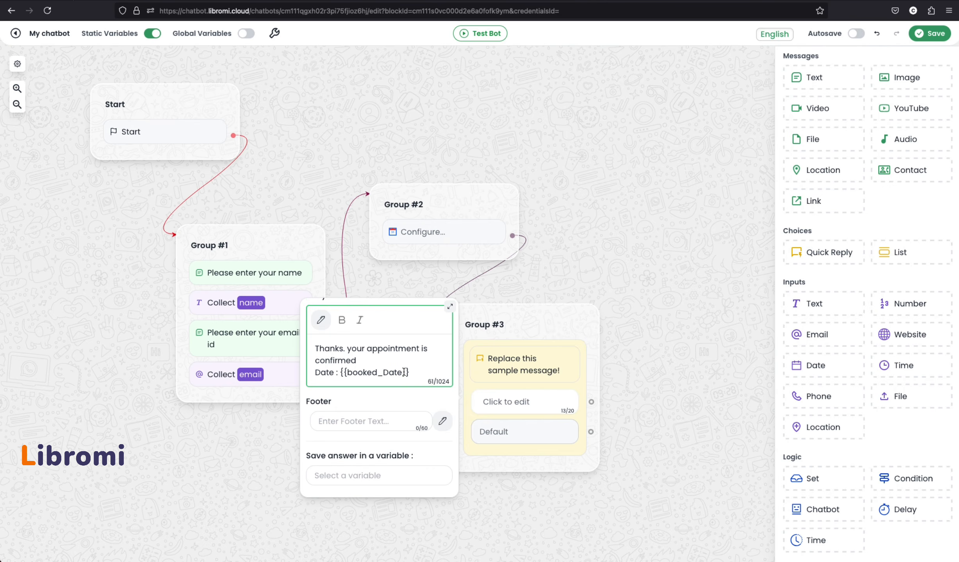
key(Return)
text(Time:)
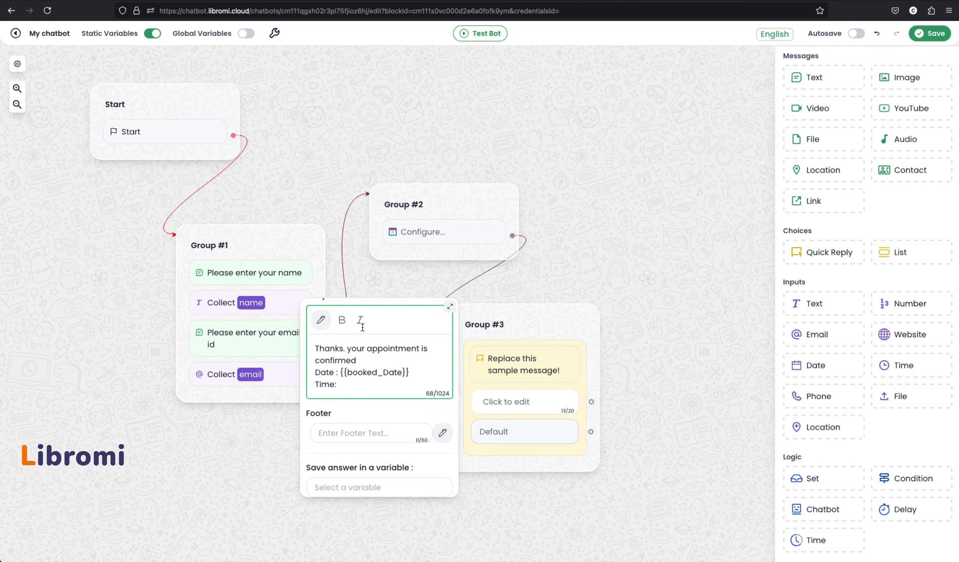
click(320, 320)
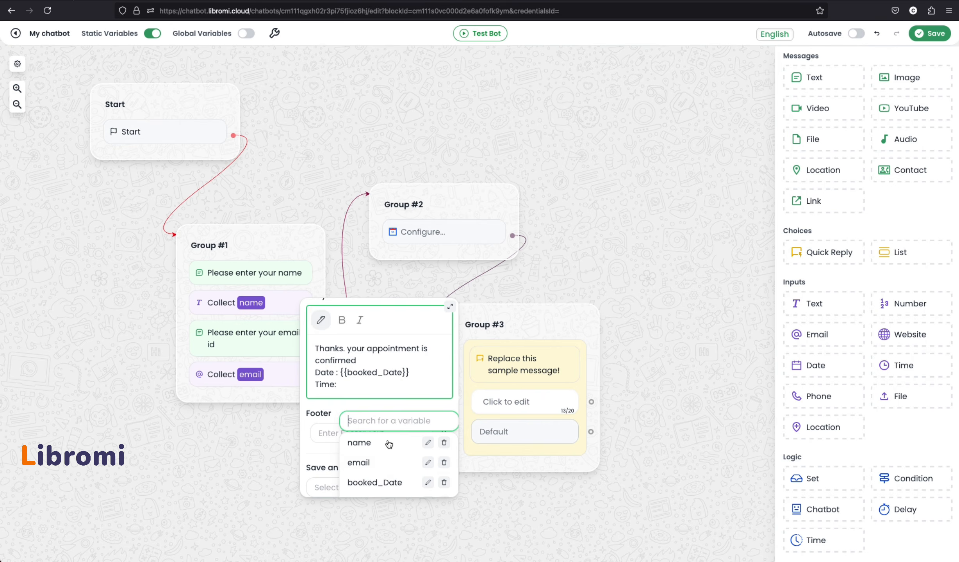
click(377, 431)
click(560, 384)
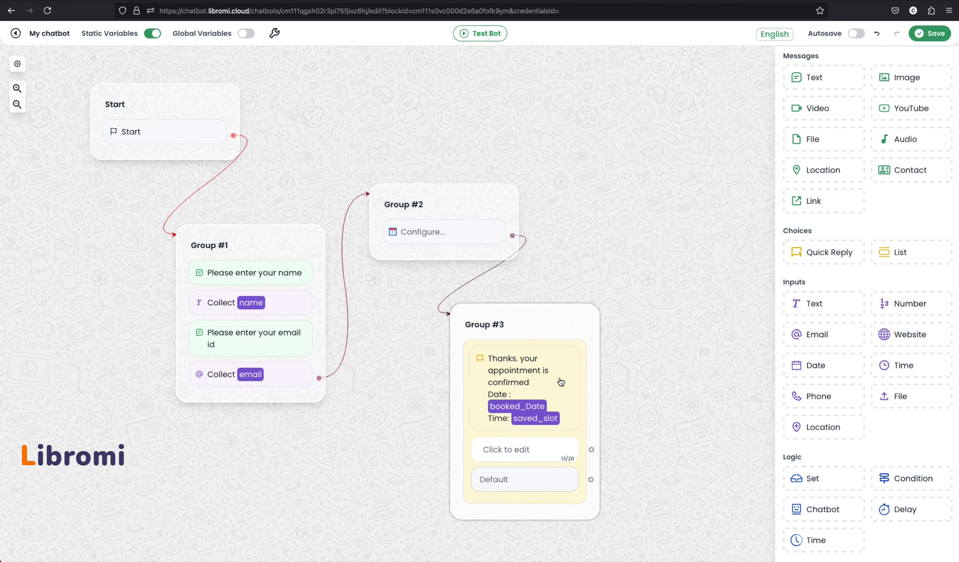
Give Group #3 the replies Reschedule, Cancel and Book New
drag(574, 310, 615, 288)
click(567, 419)
text(Reschedule)
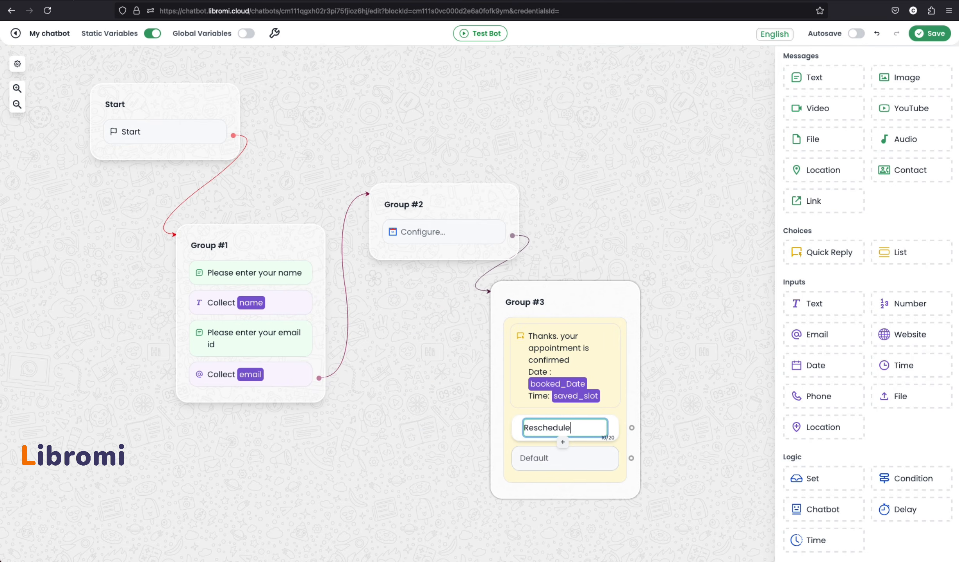
key(Return)
text(Cancel)
key(Return)
text(Book New)
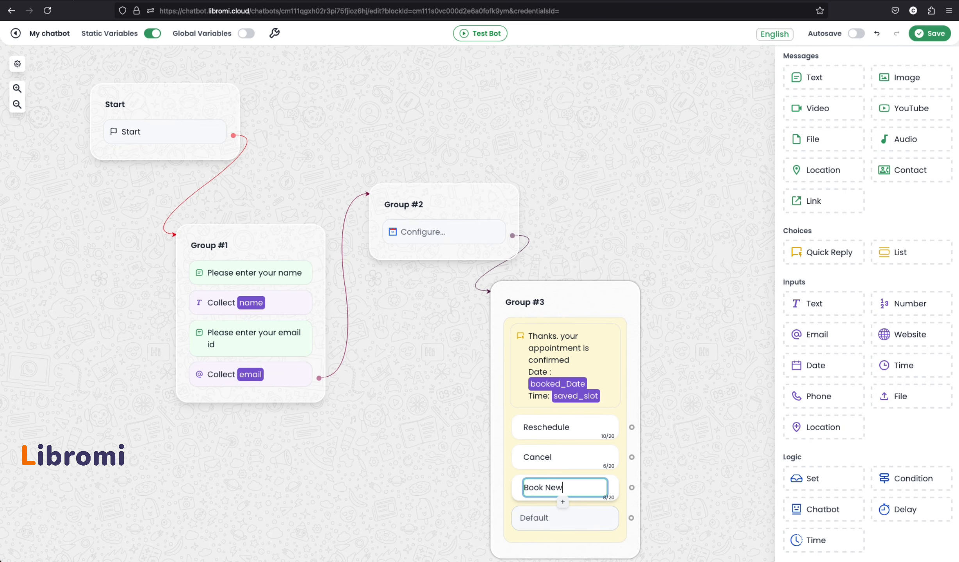
click(697, 463)
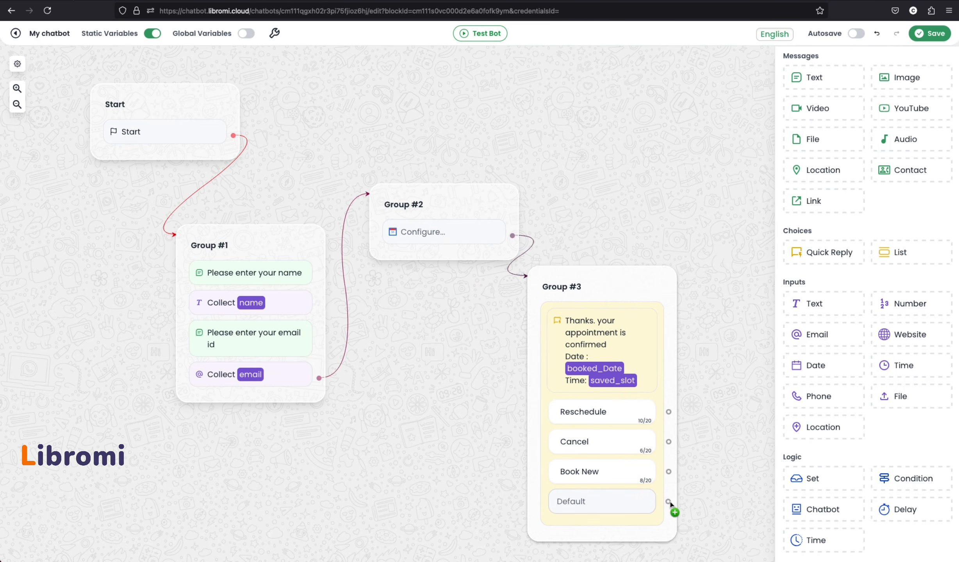
Link the Default path back to Group #2, save the flow, and reposition both groups
drag(669, 501, 494, 209)
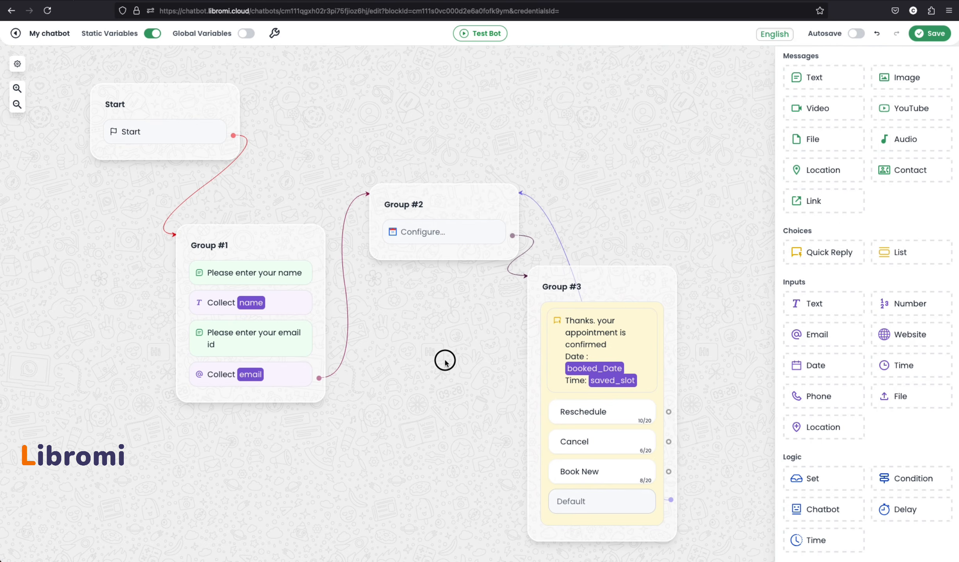
click(929, 35)
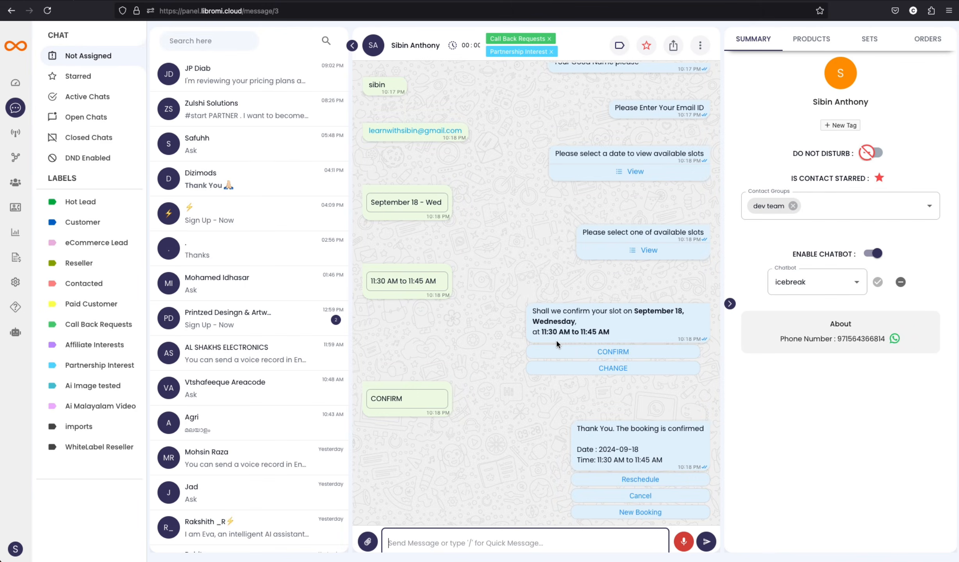
click(256, 0)
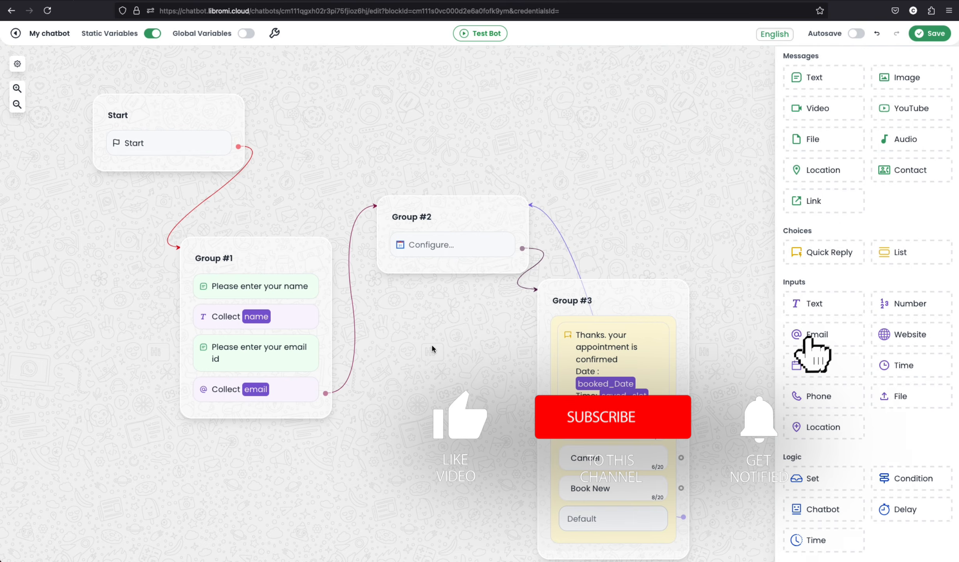
drag(481, 214, 473, 126)
mouse_move(626, 307)
mouse_down()
mouse_move(629, 262)
mouse_move(632, 289)
mouse_up()
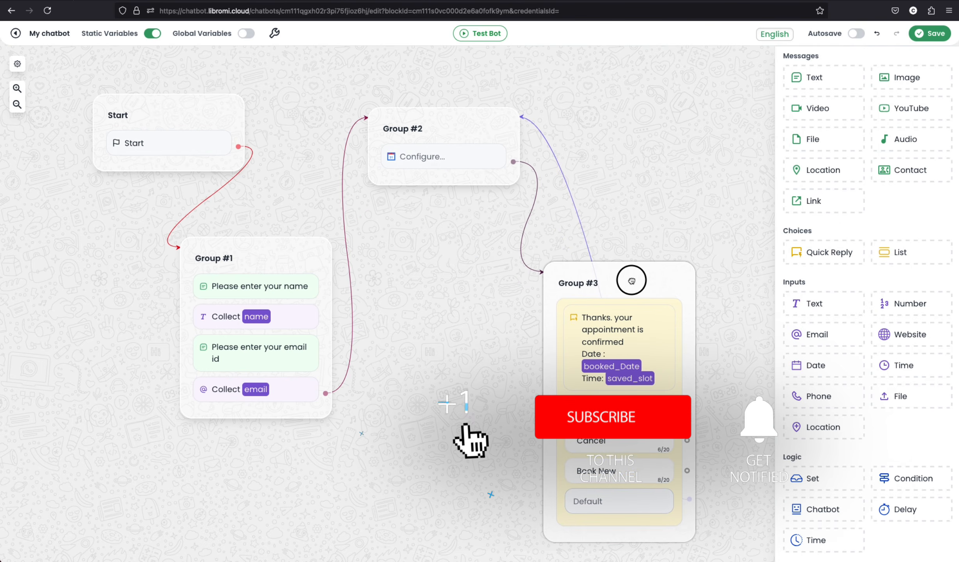